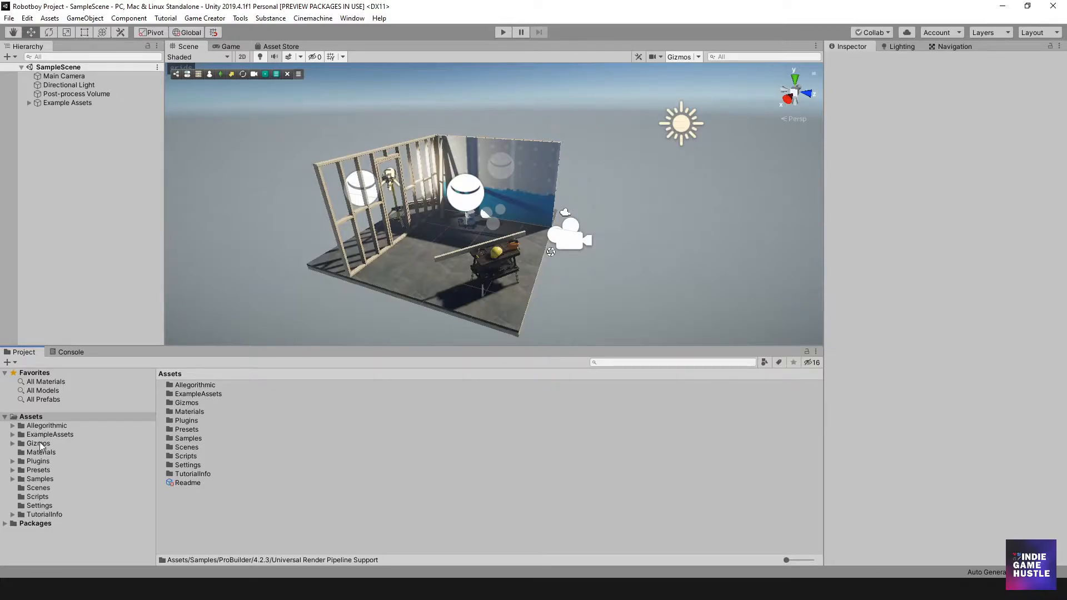
Look through the existing subfolders of Assets, from ExampleAssets and Plugins to Scripts, Settings, TutorialInfo and Allegorithmic.
{"action": "left_click", "coordinate": [43, 434]}
{"action": "left_click", "coordinate": [41, 461]}
{"action": "left_click", "coordinate": [40, 471]}
{"action": "left_click", "coordinate": [39, 480]}
{"action": "left_click", "coordinate": [39, 488]}
{"action": "left_click", "coordinate": [38, 497]}
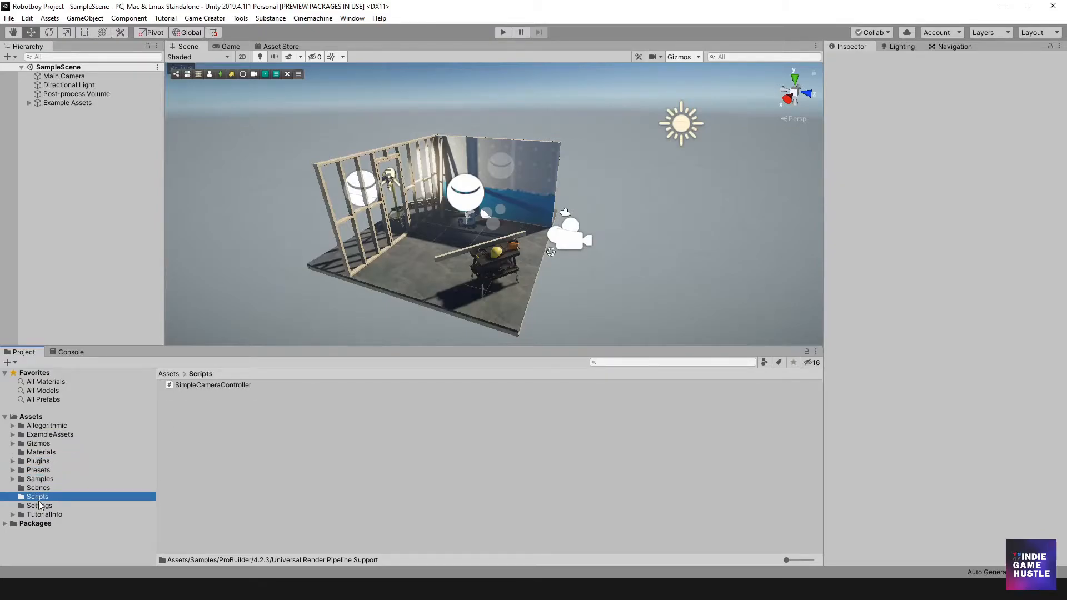
{"action": "left_click", "coordinate": [39, 506]}
{"action": "left_click", "coordinate": [41, 515]}
{"action": "left_click", "coordinate": [39, 497]}
{"action": "left_click", "coordinate": [39, 479]}
{"action": "left_click", "coordinate": [38, 443]}
{"action": "left_click", "coordinate": [38, 435]}
{"action": "left_click", "coordinate": [38, 425]}
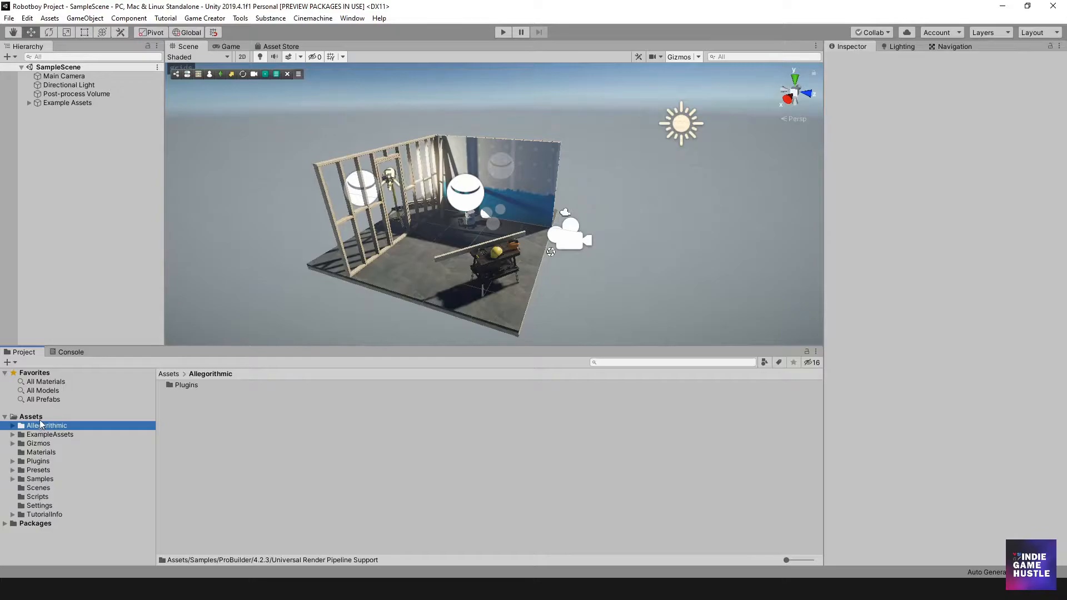
Create a folder named _Project RobotBoy directly inside the Assets folder.
{"action": "left_click", "coordinate": [38, 417]}
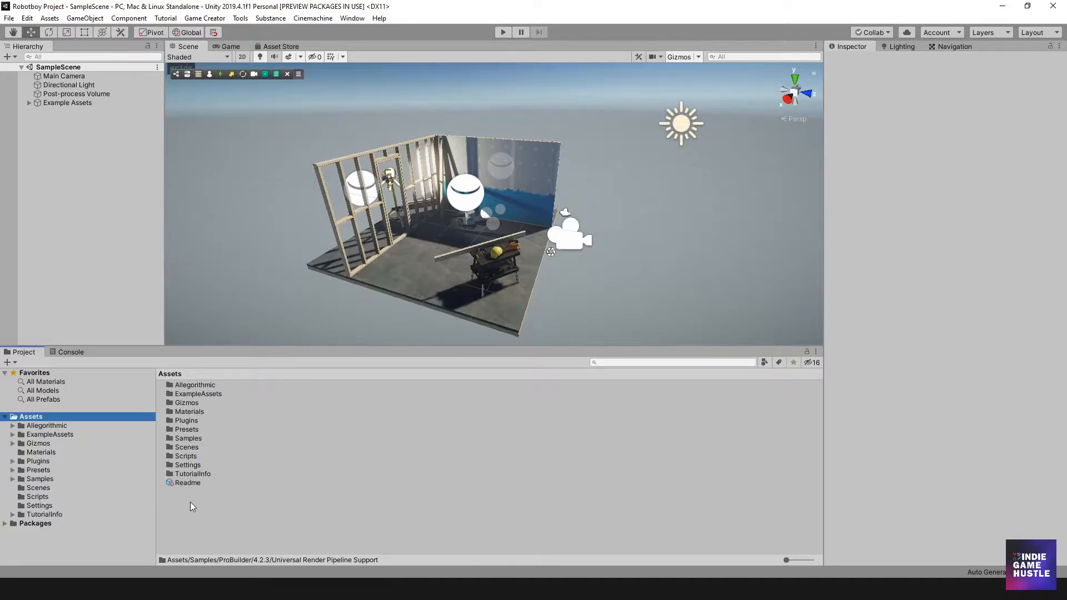
{"action": "right_click", "coordinate": [204, 506]}
{"action": "mouse_move", "coordinate": [304, 236]}
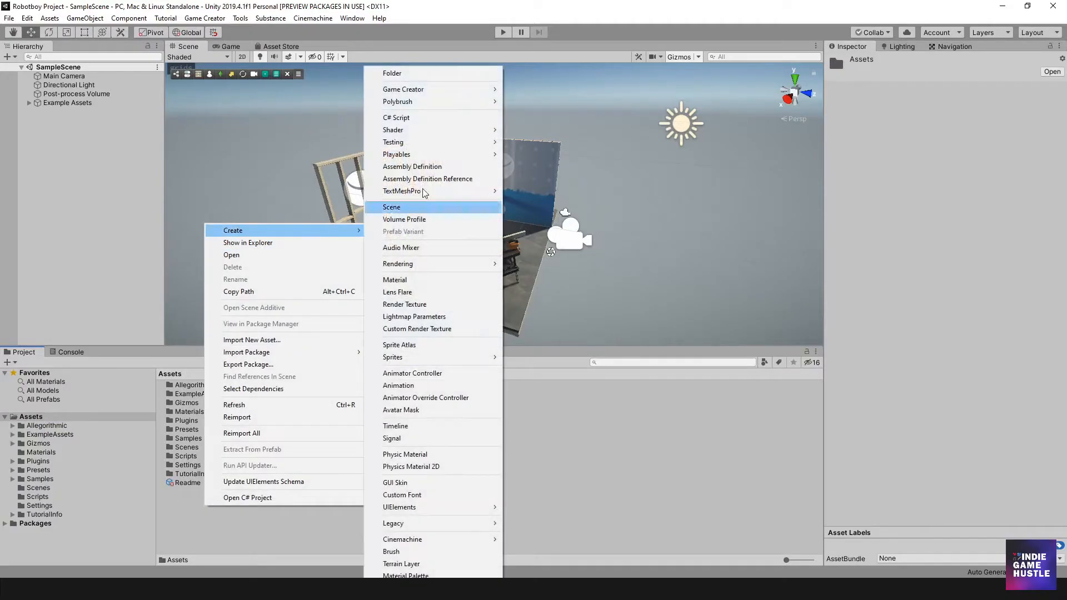
{"action": "left_click", "coordinate": [429, 72]}
{"action": "key", "text": "BackSpace"}
{"action": "type", "text": "_Pr"}
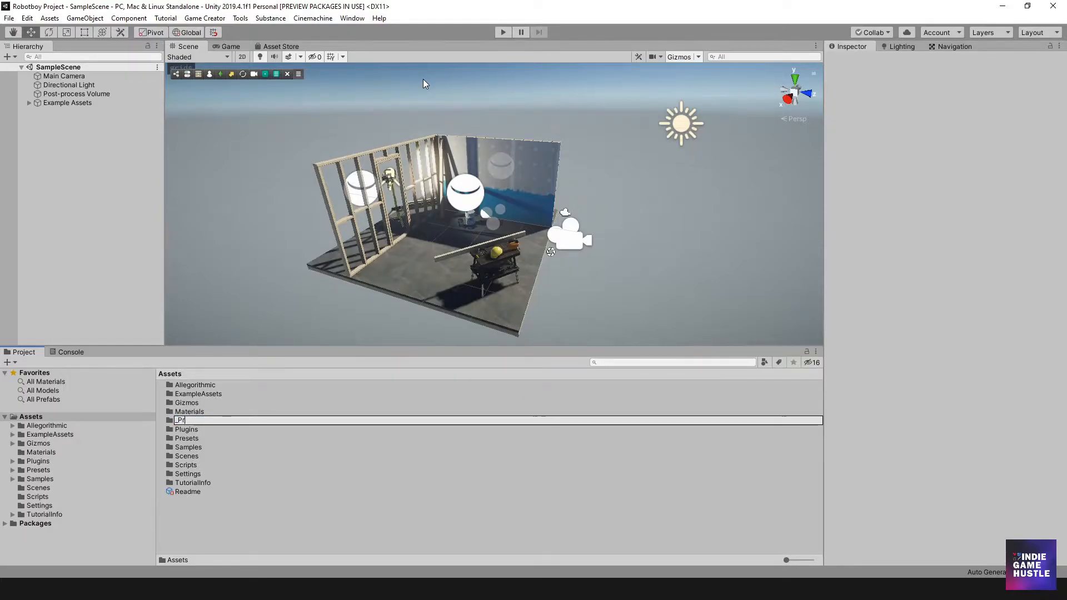
{"action": "type", "text": "oject RobotBoy"}
{"action": "key", "text": "Return"}
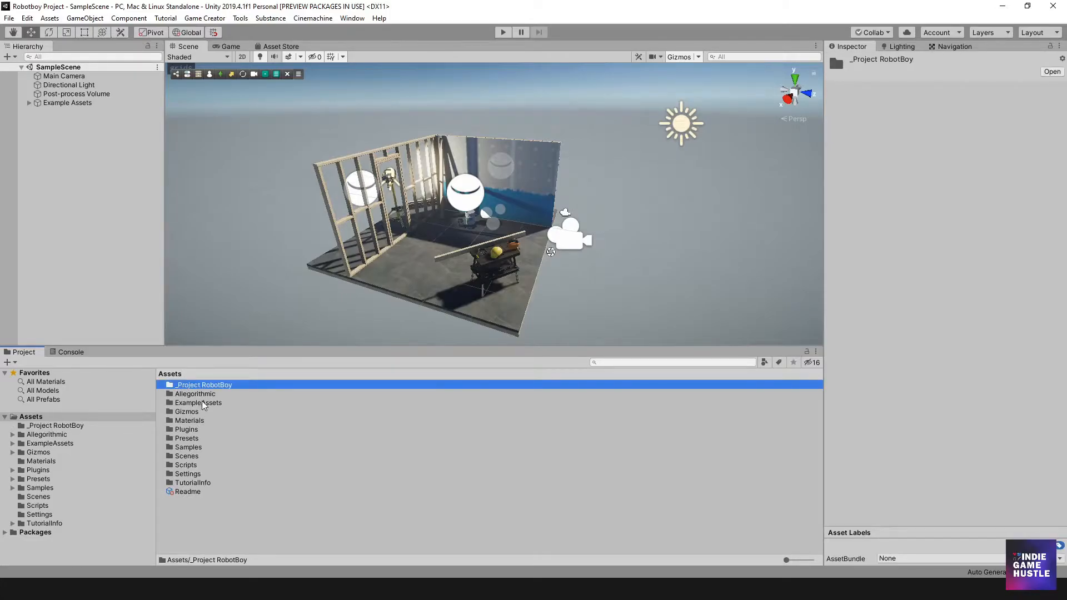
Add the _Project RobotBoy folder to Favorites and place it first in that list, above All Materials.
{"action": "left_click_drag", "start_coordinate": [182, 385], "coordinate": [49, 385]}
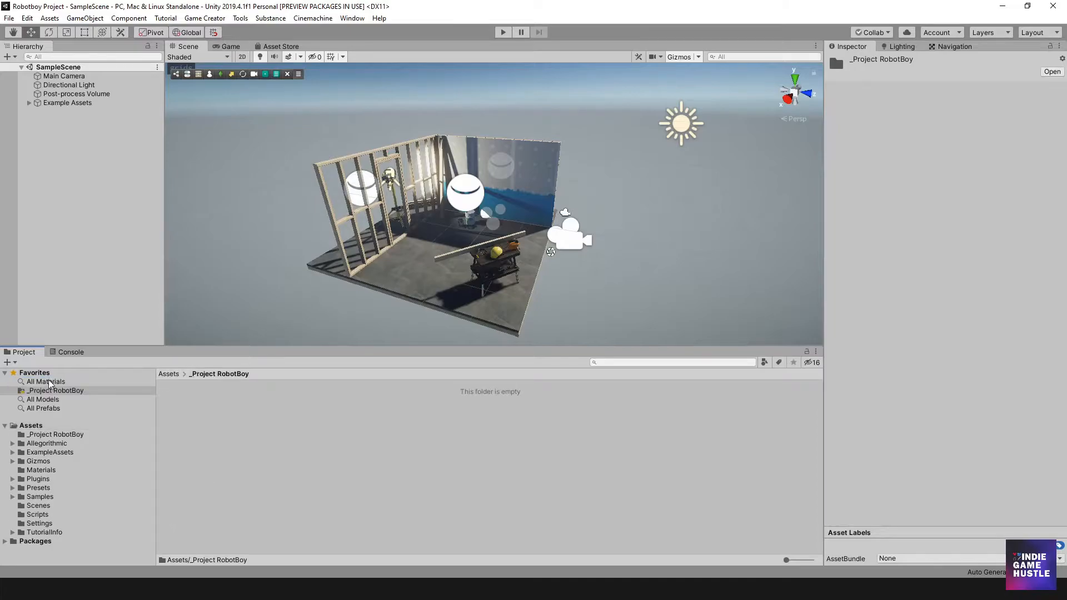
{"action": "left_click", "coordinate": [195, 433]}
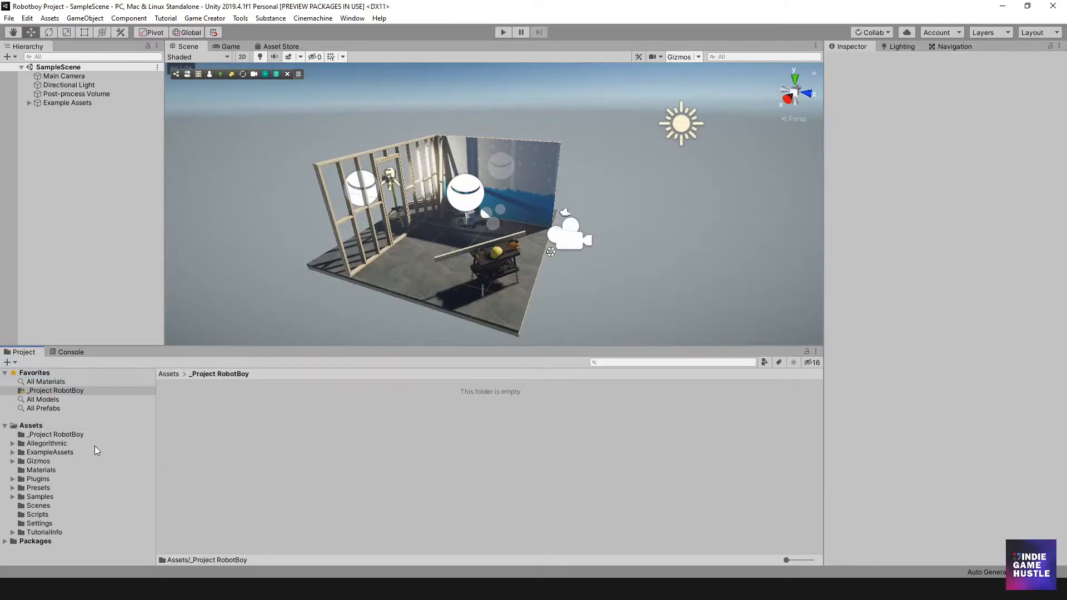
{"action": "left_click", "coordinate": [5, 426]}
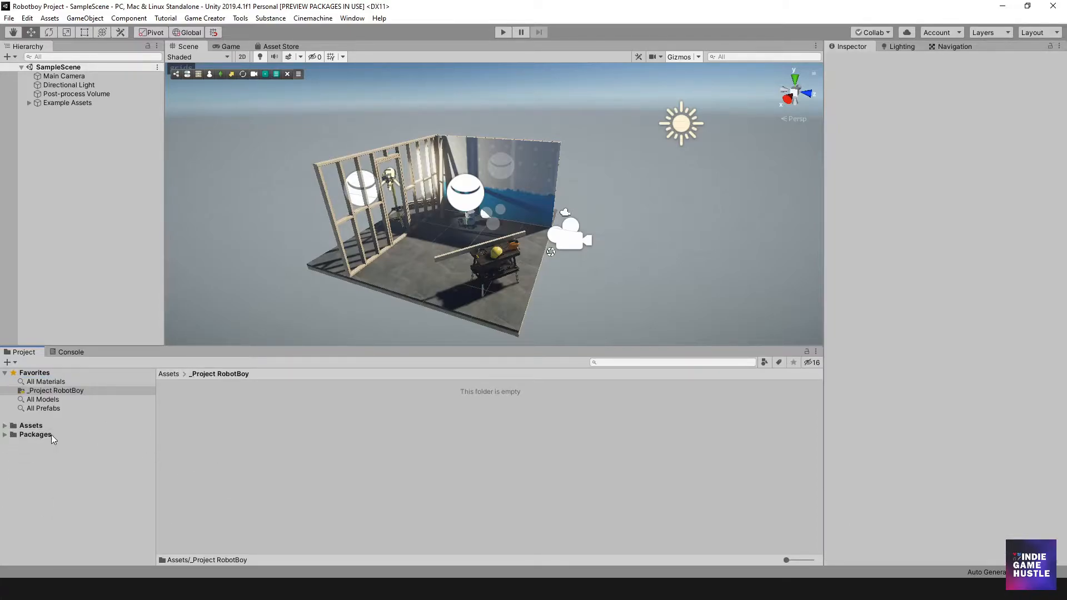
{"action": "left_click", "coordinate": [28, 427]}
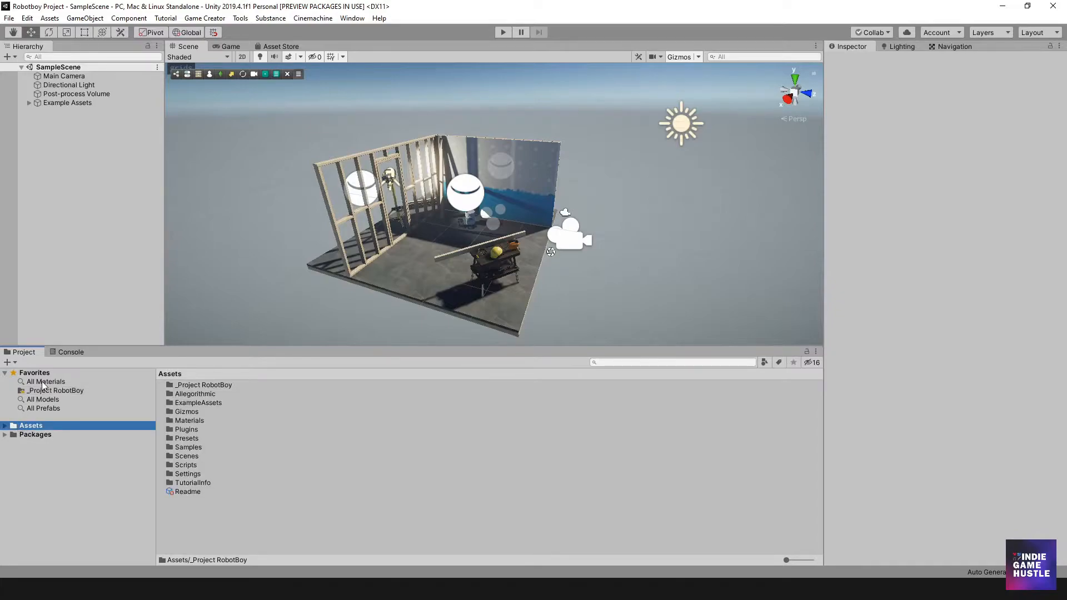
{"action": "left_click", "coordinate": [38, 392]}
{"action": "left_click", "coordinate": [5, 426]}
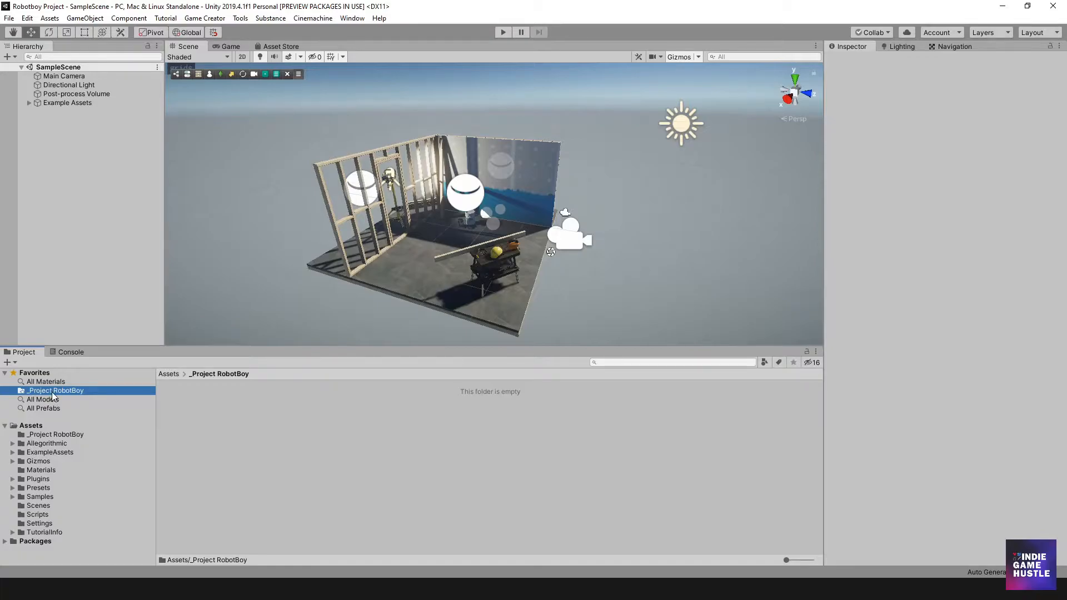
{"action": "left_click_drag", "start_coordinate": [55, 391], "coordinate": [46, 380]}
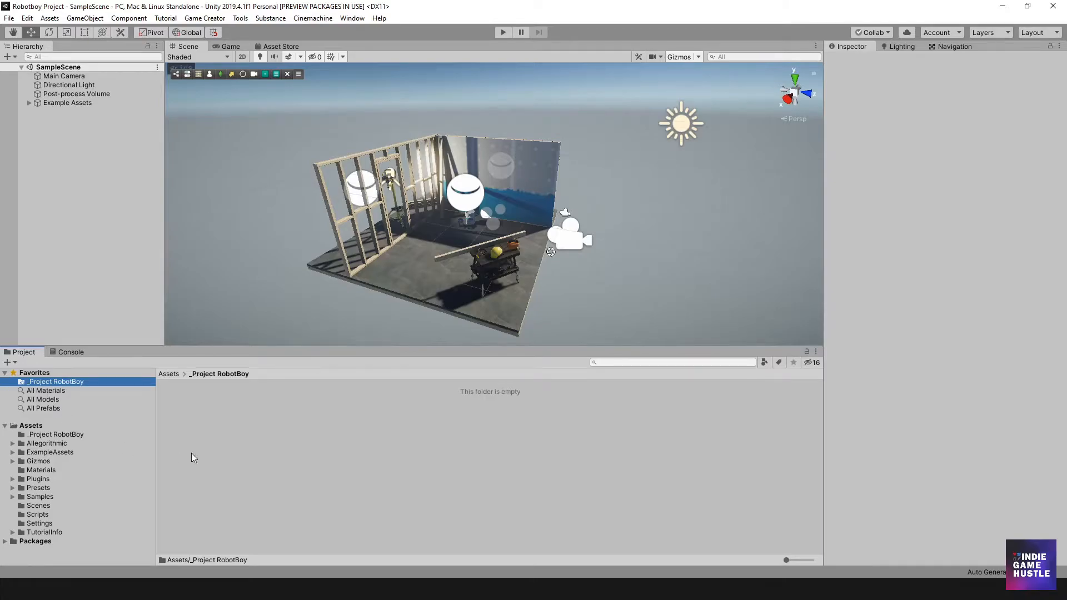
Create a folder named World inside the _Project RobotBoy folder.
{"action": "right_click", "coordinate": [198, 402]}
{"action": "mouse_move", "coordinate": [306, 128]}
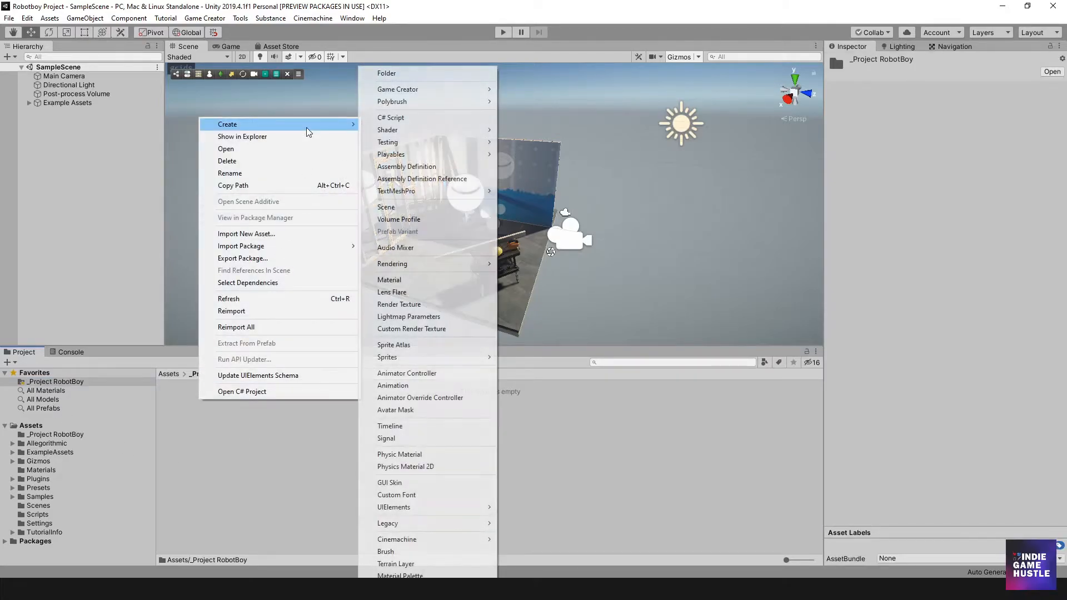
{"action": "left_click", "coordinate": [397, 77]}
{"action": "type", "text": "World"}
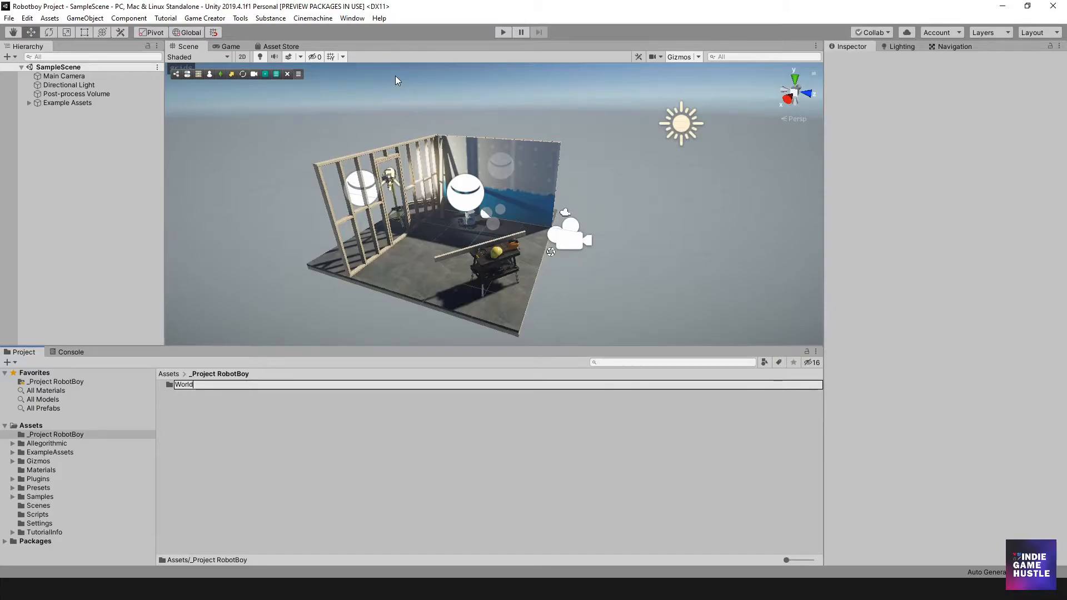
{"action": "key", "text": "Return"}
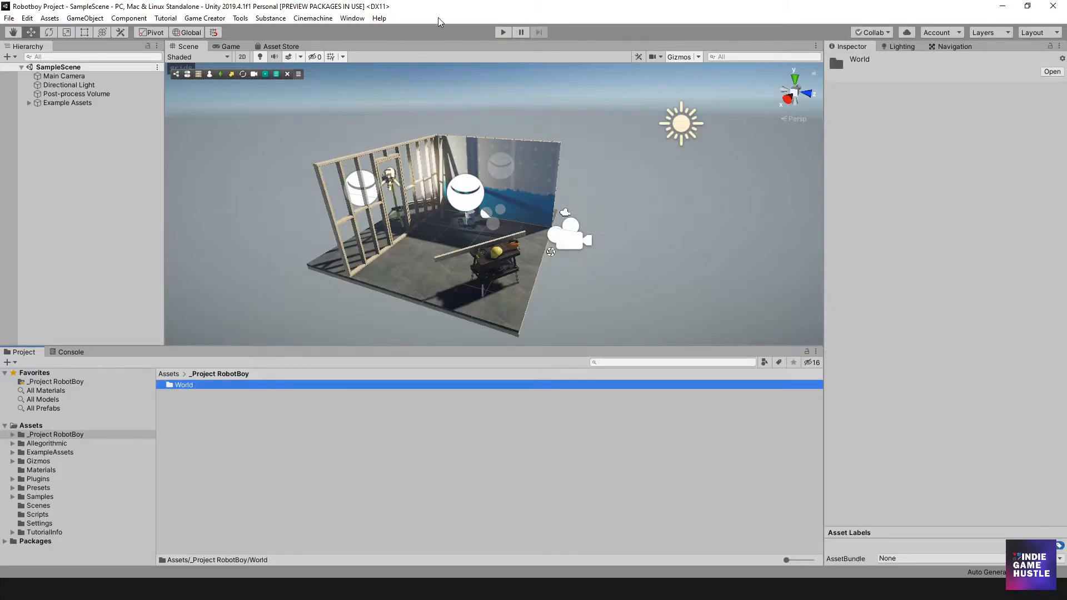
Open the World folder and create a subfolder named Menu in it.
{"action": "double_click", "coordinate": [185, 386]}
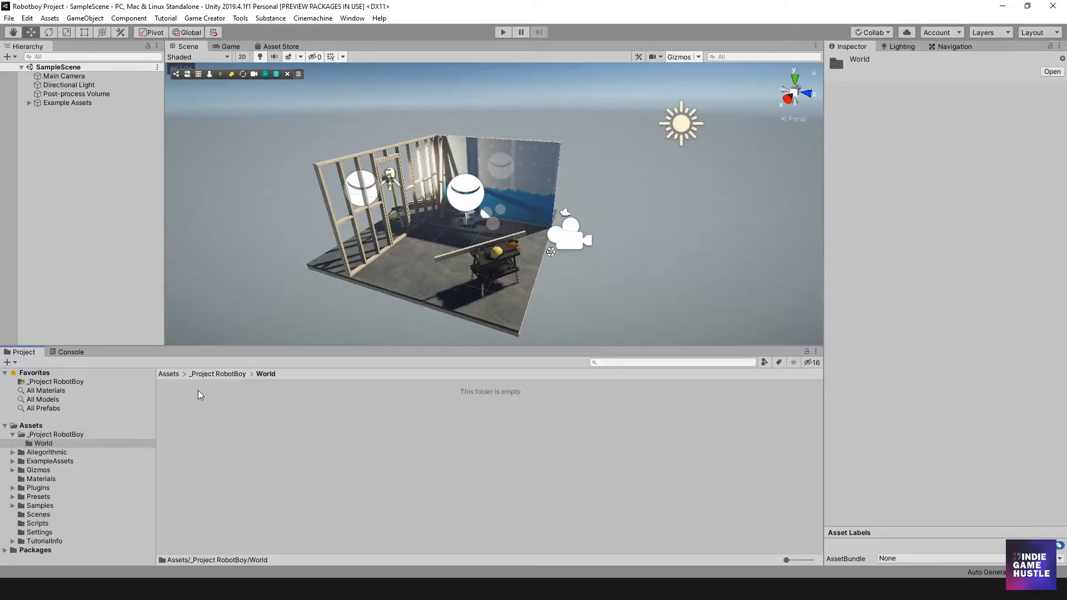
{"action": "right_click", "coordinate": [204, 393]}
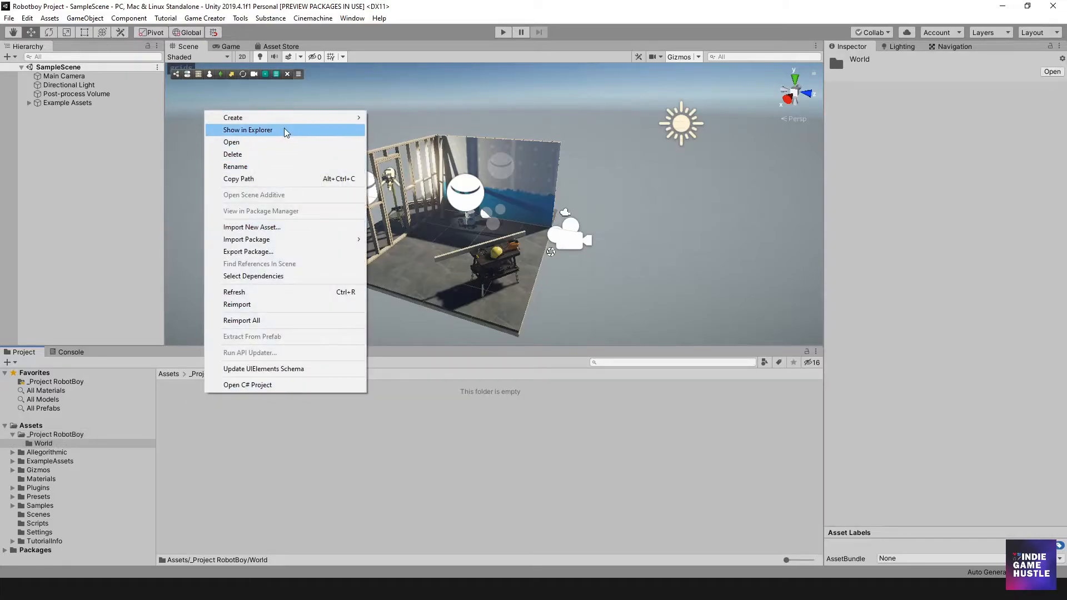
{"action": "mouse_move", "coordinate": [284, 119]}
{"action": "left_click", "coordinate": [426, 74]}
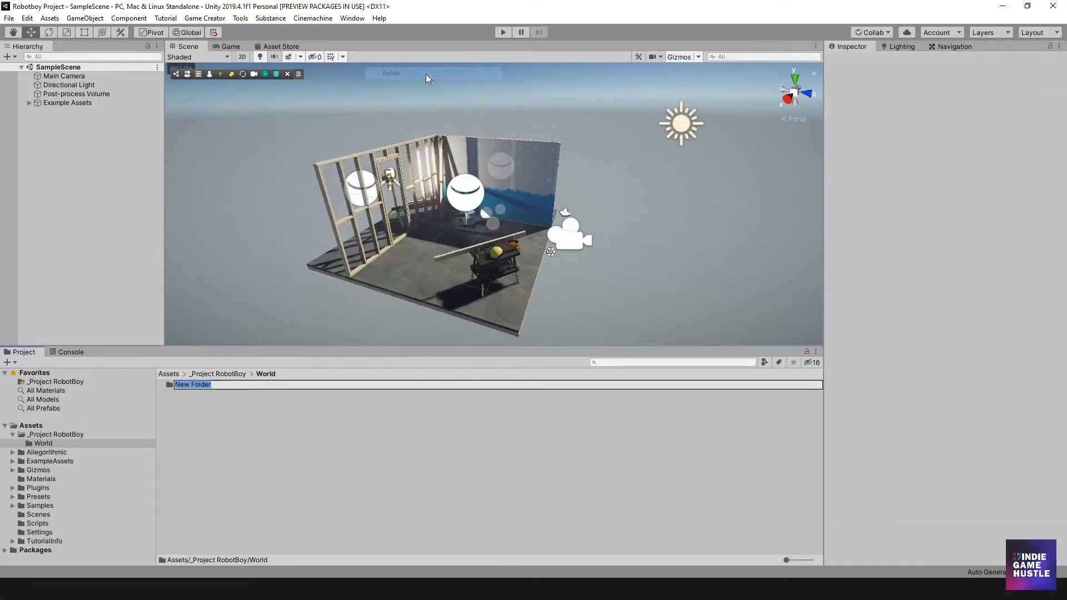
{"action": "type", "text": "Menu"}
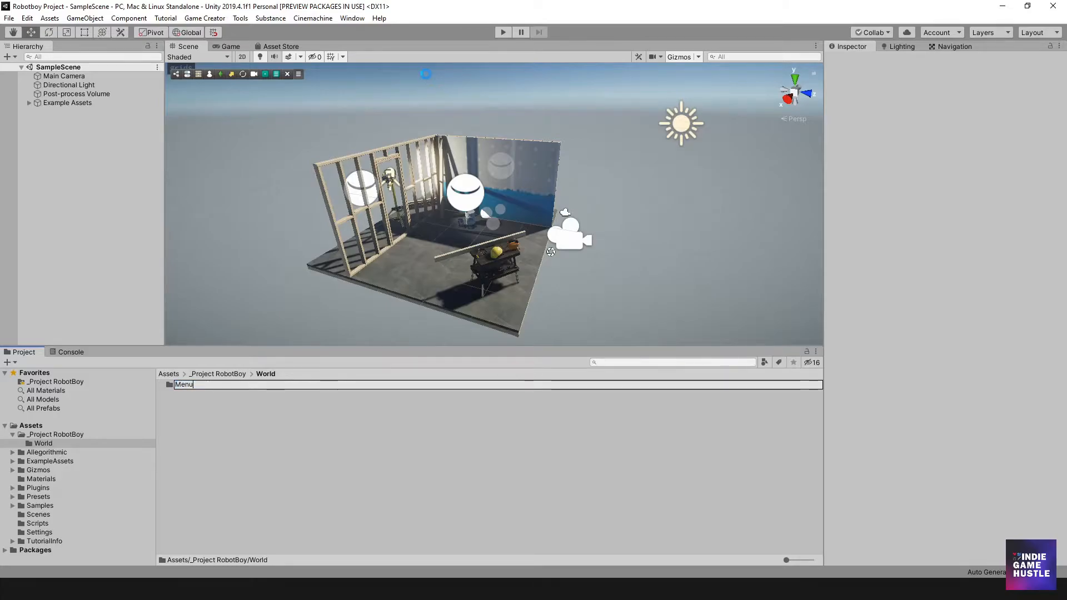
{"action": "key", "text": "Return"}
Create a second subfolder named Levels inside the World folder.
{"action": "right_click", "coordinate": [205, 412]}
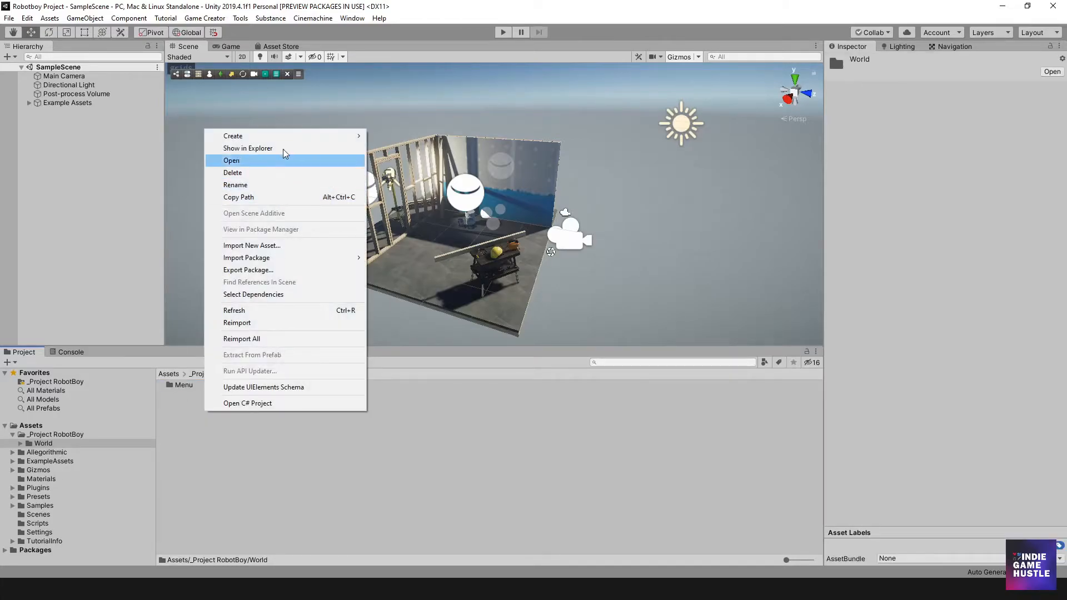
{"action": "mouse_move", "coordinate": [282, 139]}
{"action": "left_click", "coordinate": [417, 78]}
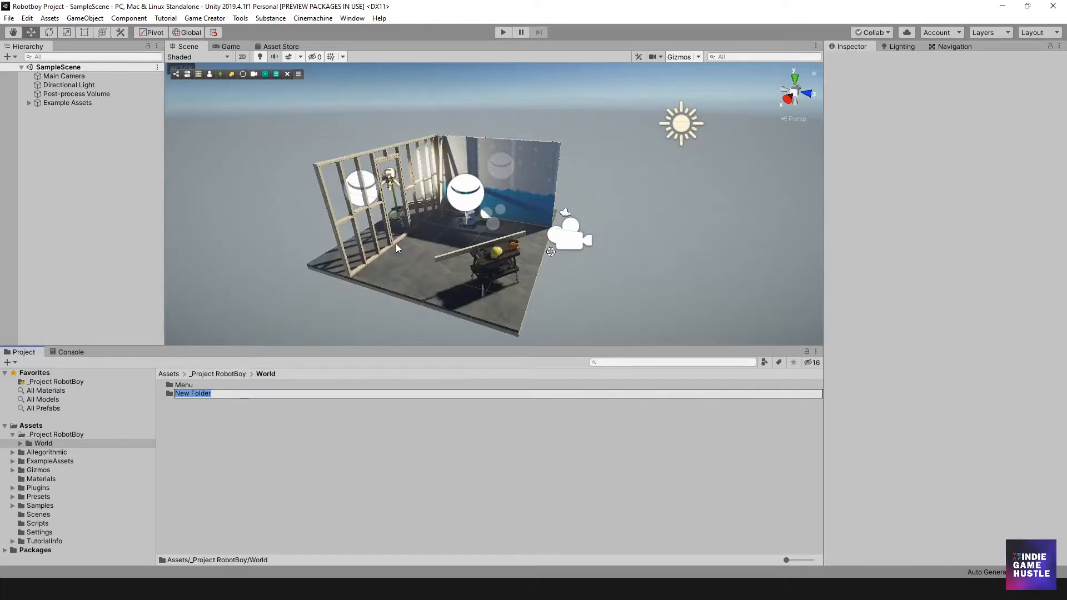
{"action": "type", "text": "Lvls"}
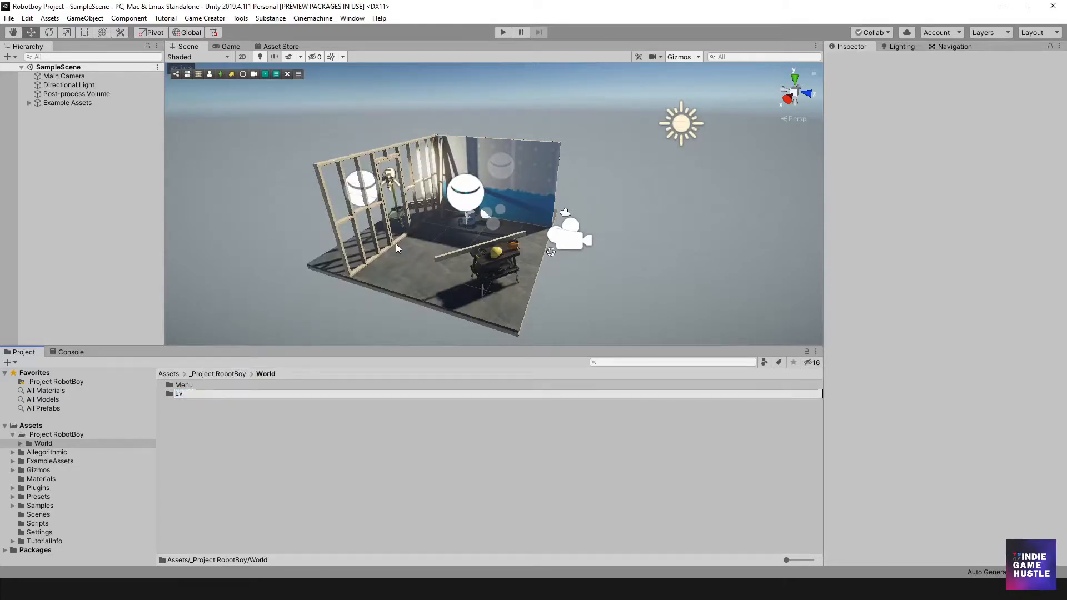
{"action": "key", "text": "BackSpace"}
{"action": "key", "text": "BackSpace"}
{"action": "key", "text": "BackSpace"}
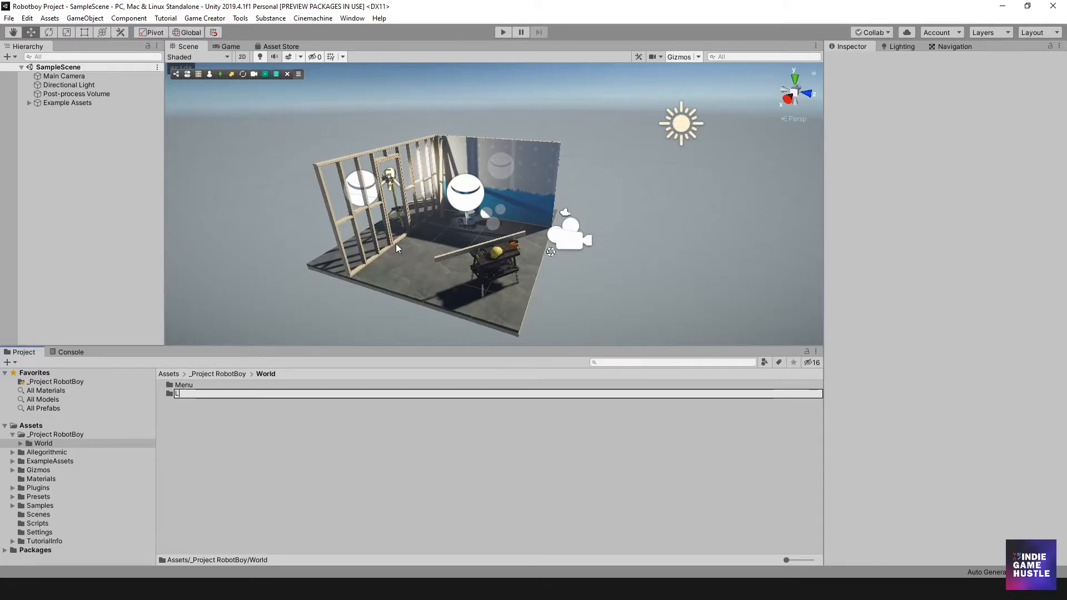
{"action": "type", "text": "elv"}
{"action": "key", "text": "BackSpace"}
{"action": "key", "text": "BackSpace"}
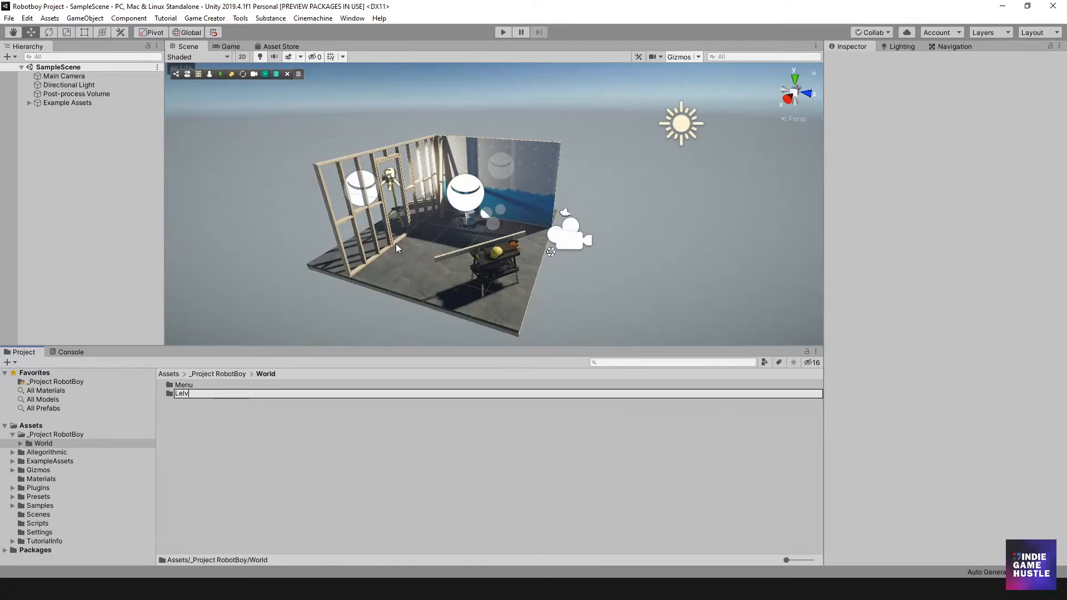
{"action": "type", "text": "vels"}
{"action": "key", "text": "Return"}
Review the new Menu and Levels folders and go back up through World and _Project RobotBoy to Assets.
{"action": "left_click", "coordinate": [185, 395]}
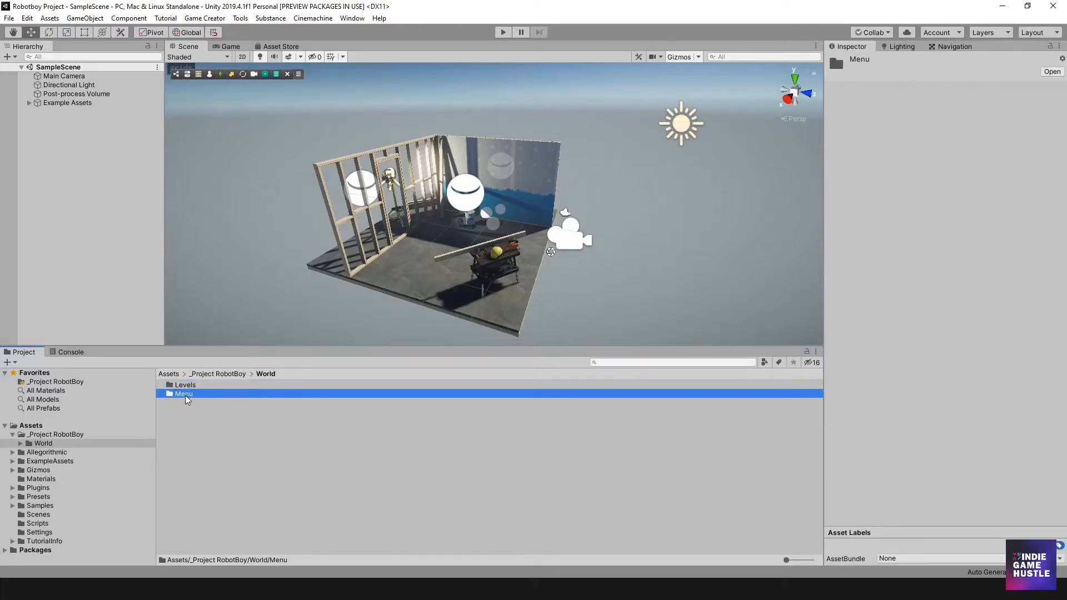
{"action": "left_click", "coordinate": [188, 395]}
{"action": "left_click", "coordinate": [189, 406]}
{"action": "double_click", "coordinate": [187, 387]}
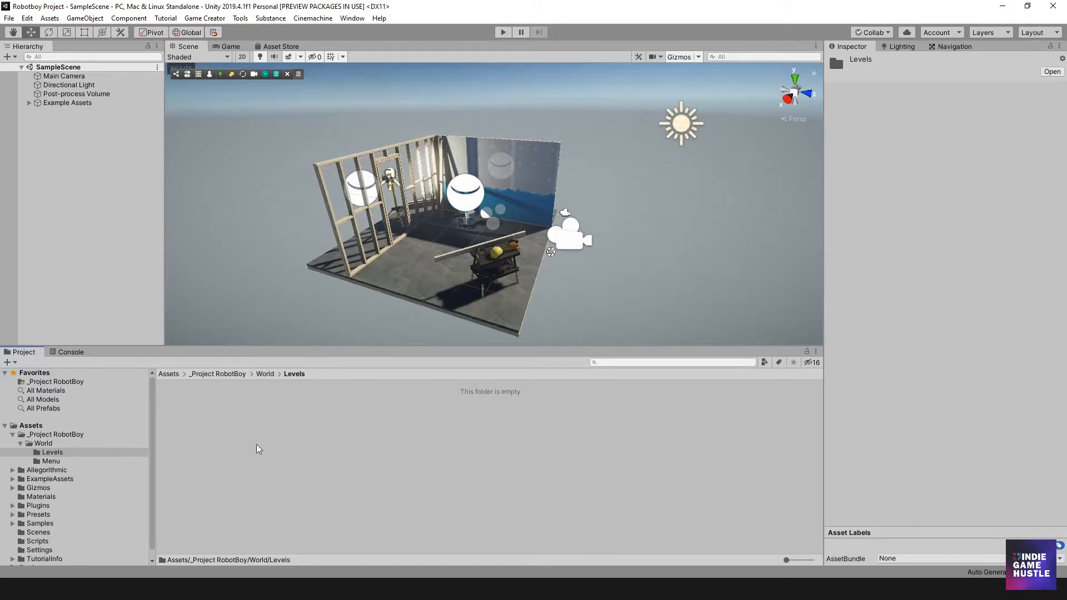
{"action": "left_click", "coordinate": [49, 443]}
{"action": "left_click", "coordinate": [41, 435]}
{"action": "left_click", "coordinate": [33, 426]}
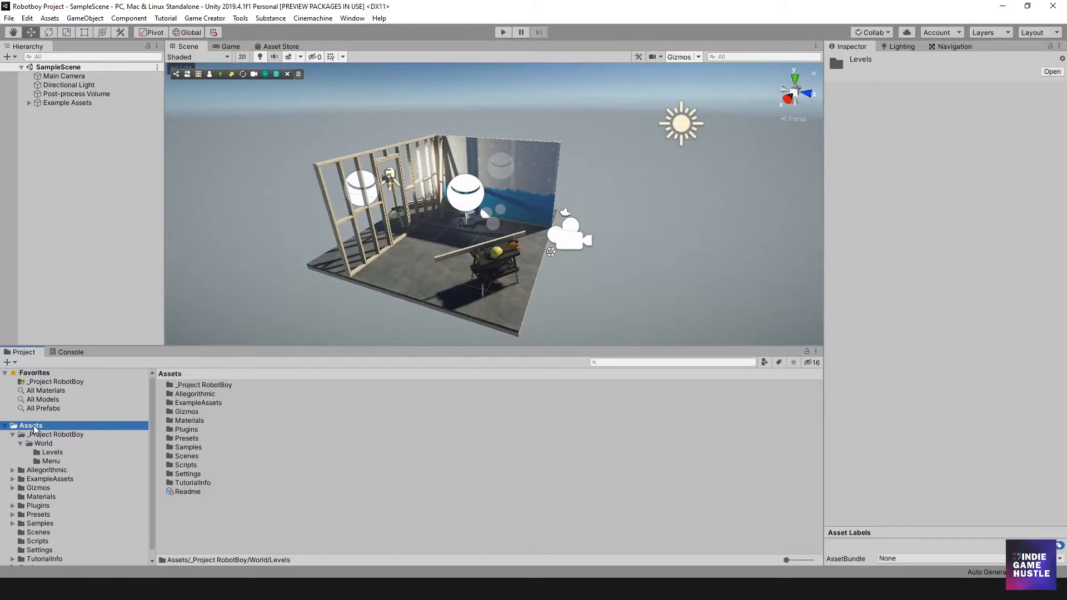
Collapse the World folder and create a folder named Scripts inside _Project RobotBoy.
{"action": "left_click", "coordinate": [35, 435]}
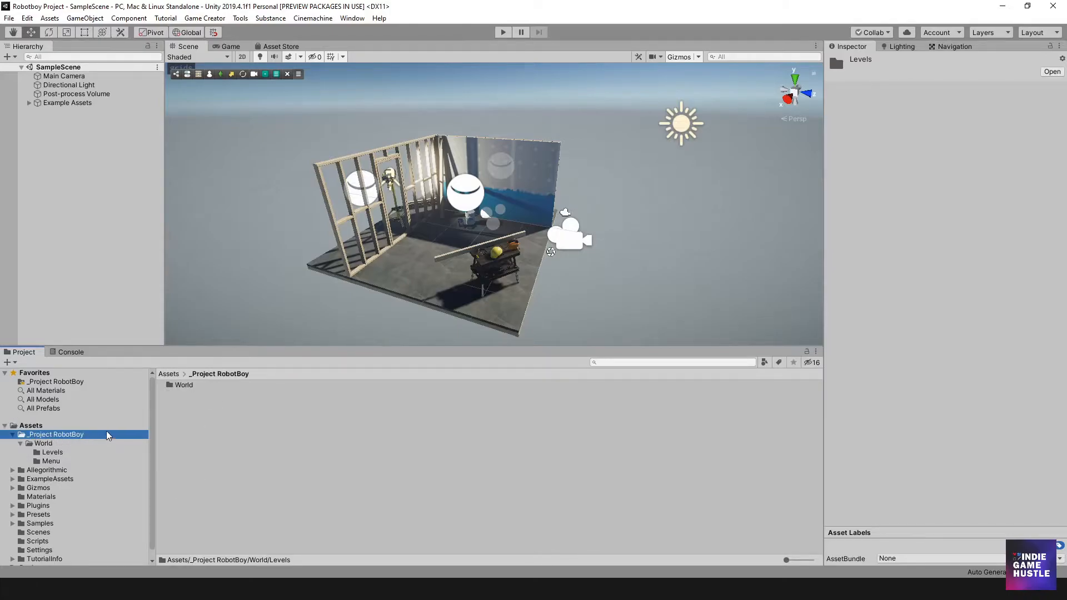
{"action": "left_click", "coordinate": [21, 444]}
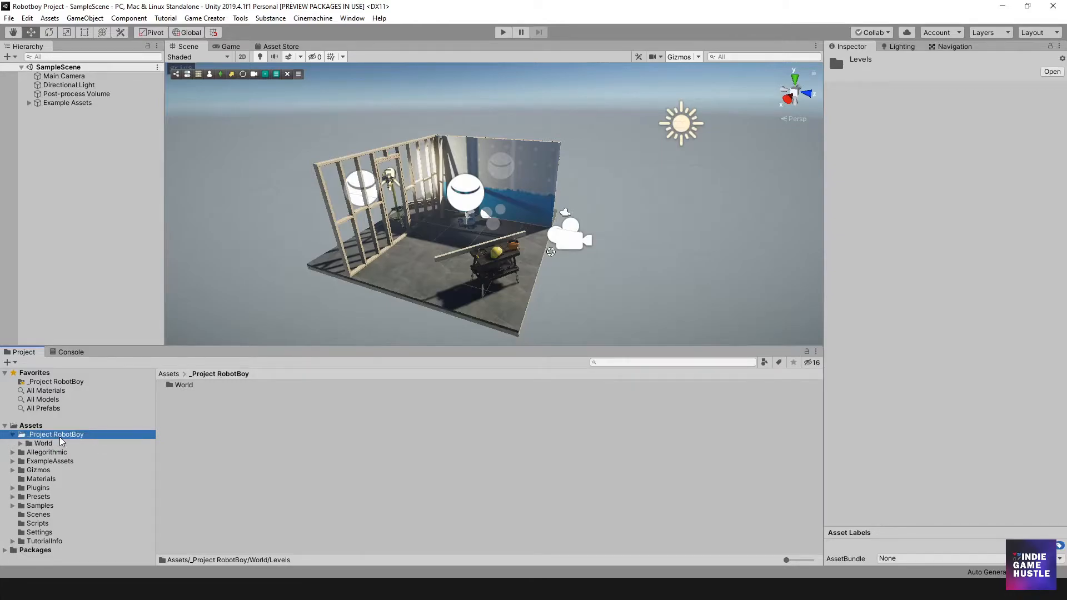
{"action": "right_click", "coordinate": [185, 399]}
{"action": "mouse_move", "coordinate": [285, 127]}
{"action": "left_click", "coordinate": [431, 76]}
{"action": "type", "text": "Scripts"}
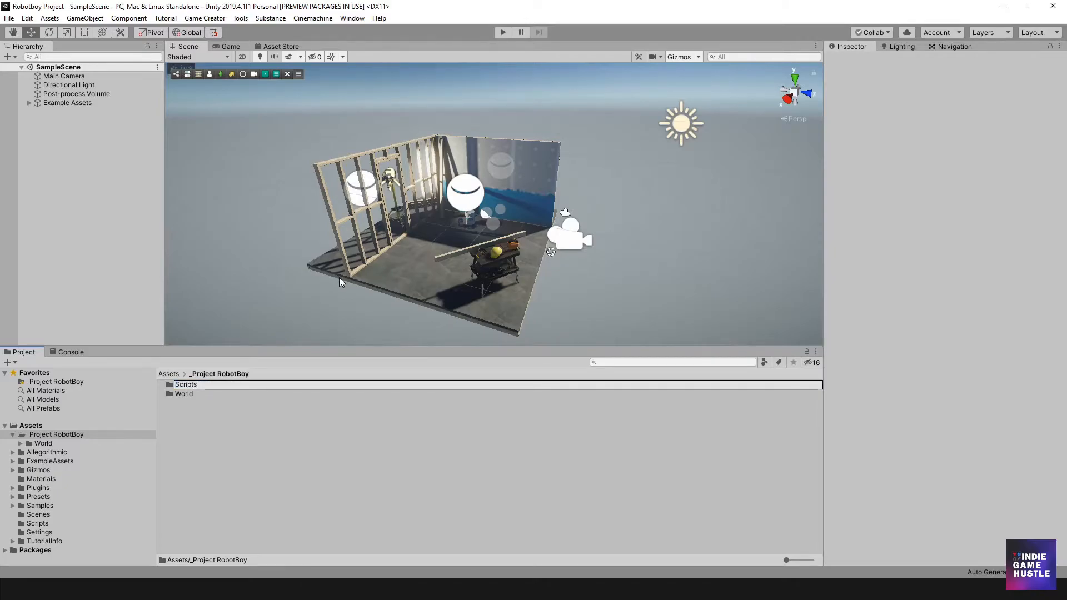
{"action": "key", "text": "Return"}
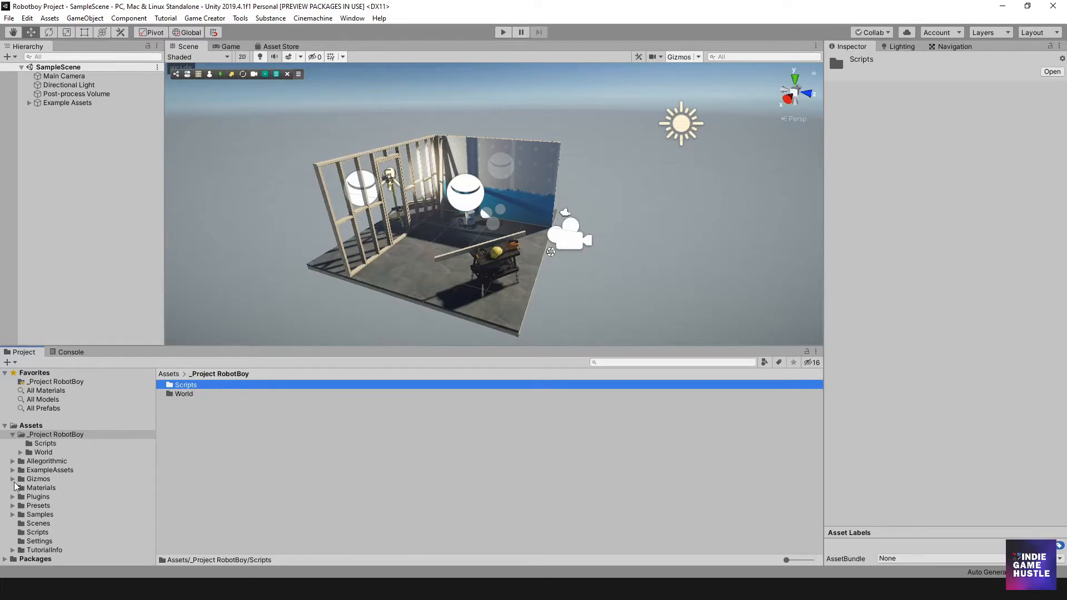
Compare the contents of the Scripts folder under Assets with the Scripts folder inside _Project RobotBoy.
{"action": "left_click", "coordinate": [37, 532]}
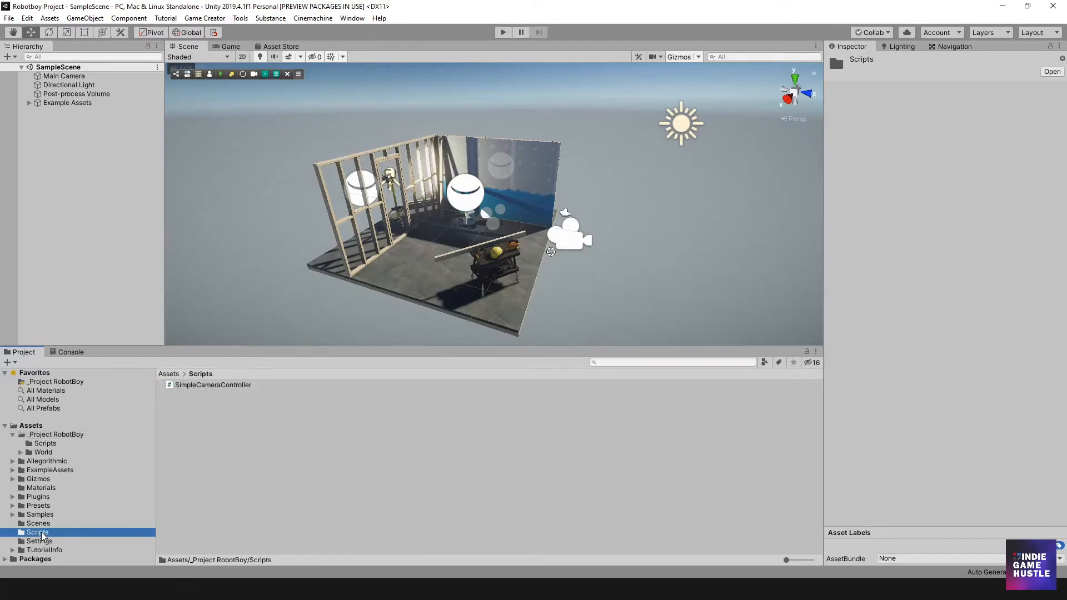
{"action": "left_click", "coordinate": [34, 435]}
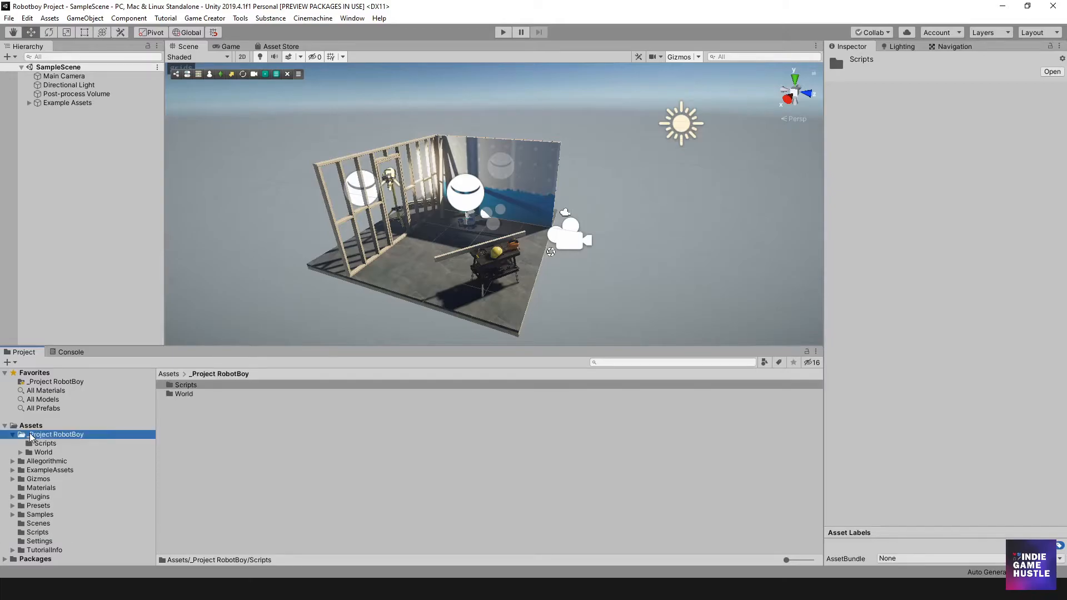
{"action": "left_click", "coordinate": [37, 532]}
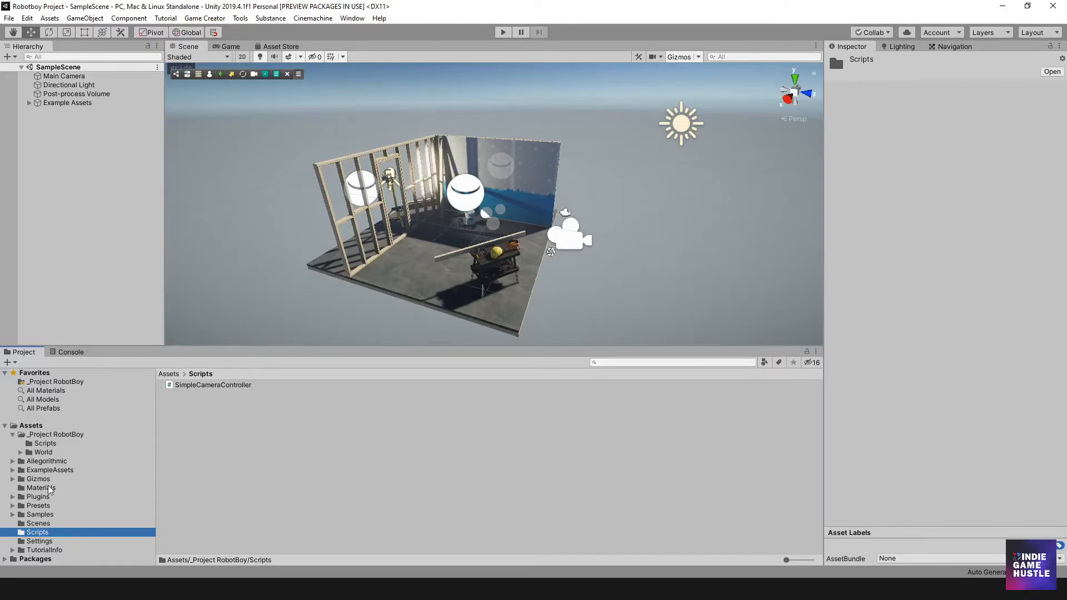
{"action": "left_click", "coordinate": [48, 434]}
{"action": "left_click", "coordinate": [49, 443]}
{"action": "left_click", "coordinate": [48, 436]}
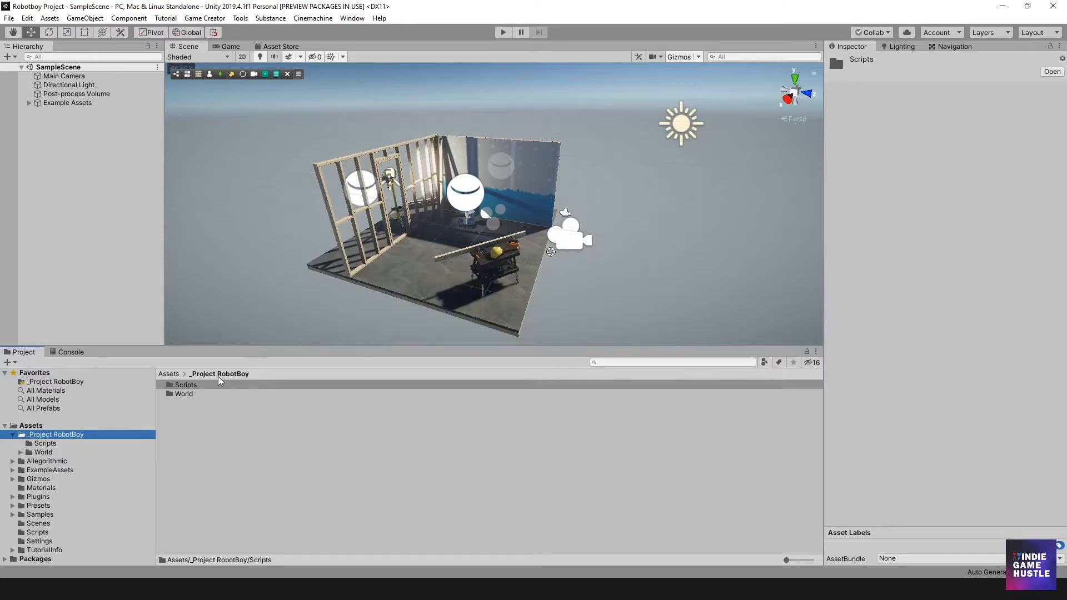
Look inside the Scripts folder, return to _Project RobotBoy and create a folder named Prefabs there.
{"action": "double_click", "coordinate": [185, 386]}
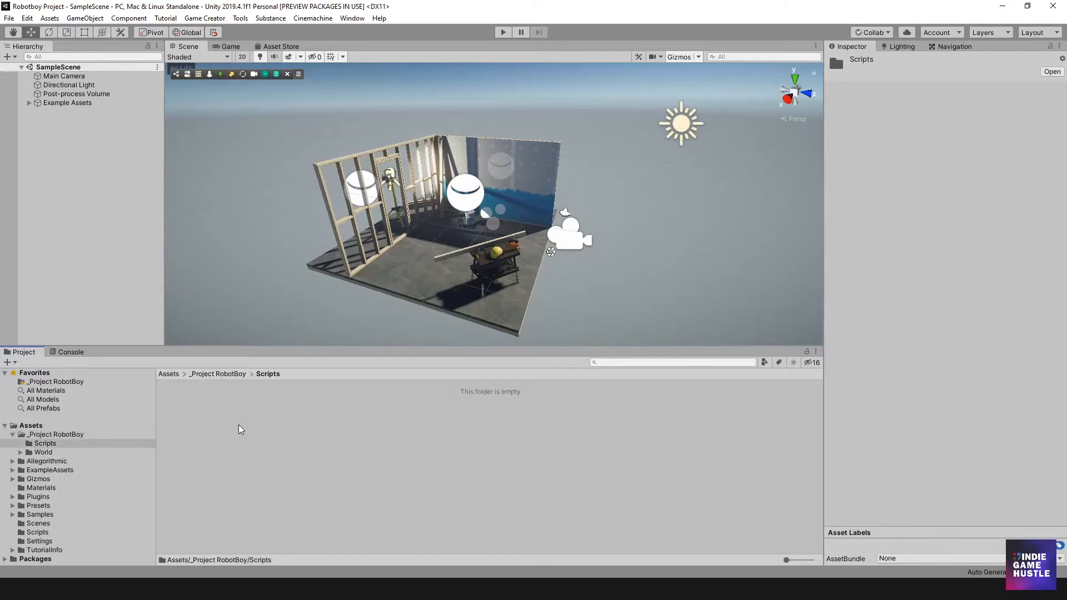
{"action": "left_click", "coordinate": [53, 434]}
{"action": "left_click", "coordinate": [45, 443]}
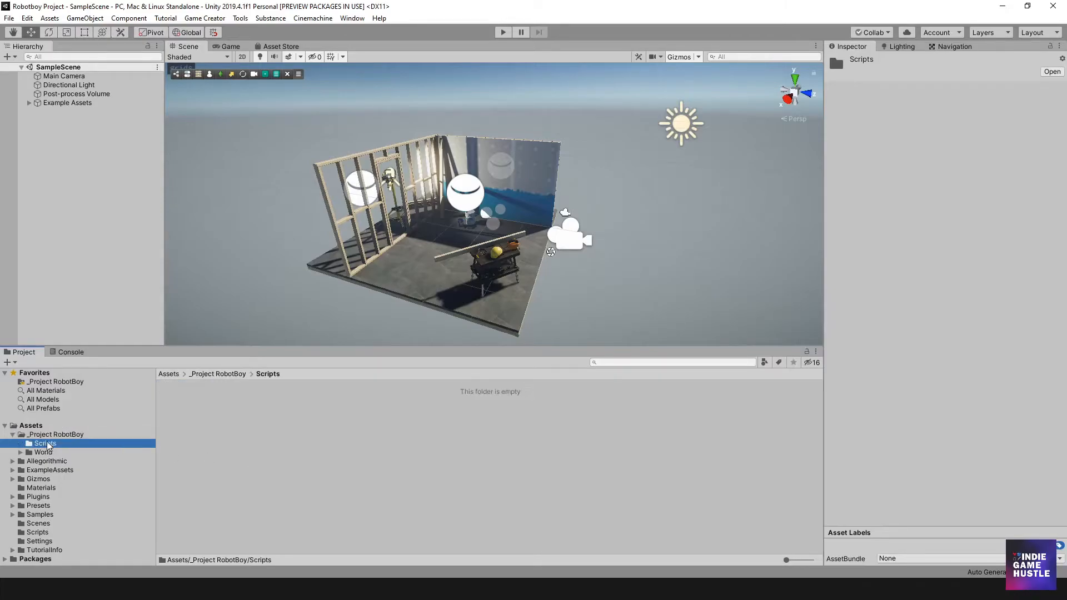
{"action": "left_click", "coordinate": [50, 435]}
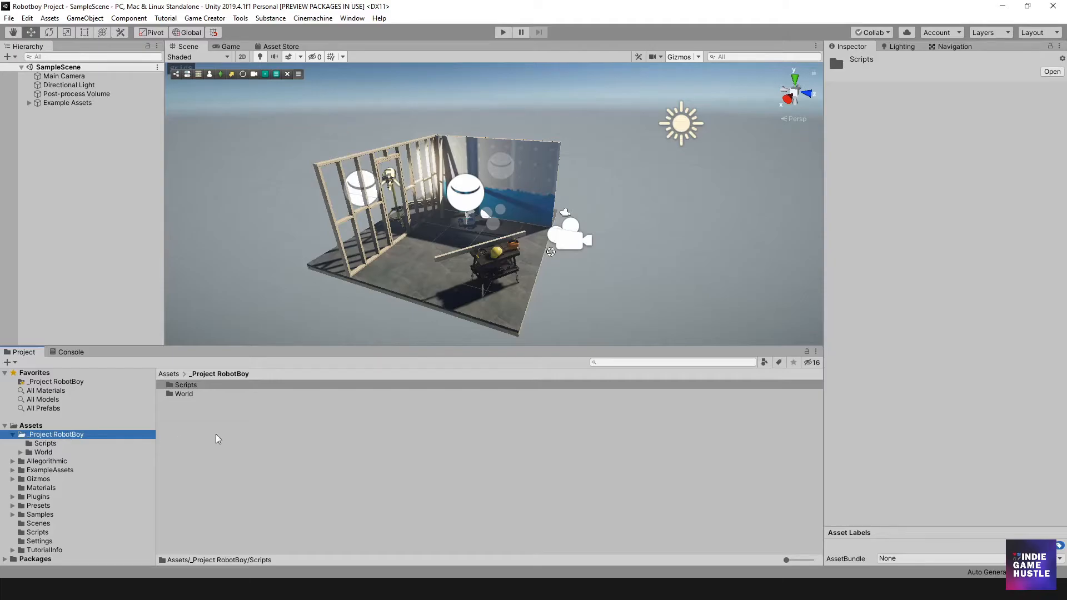
{"action": "right_click", "coordinate": [190, 423]}
{"action": "mouse_move", "coordinate": [331, 148]}
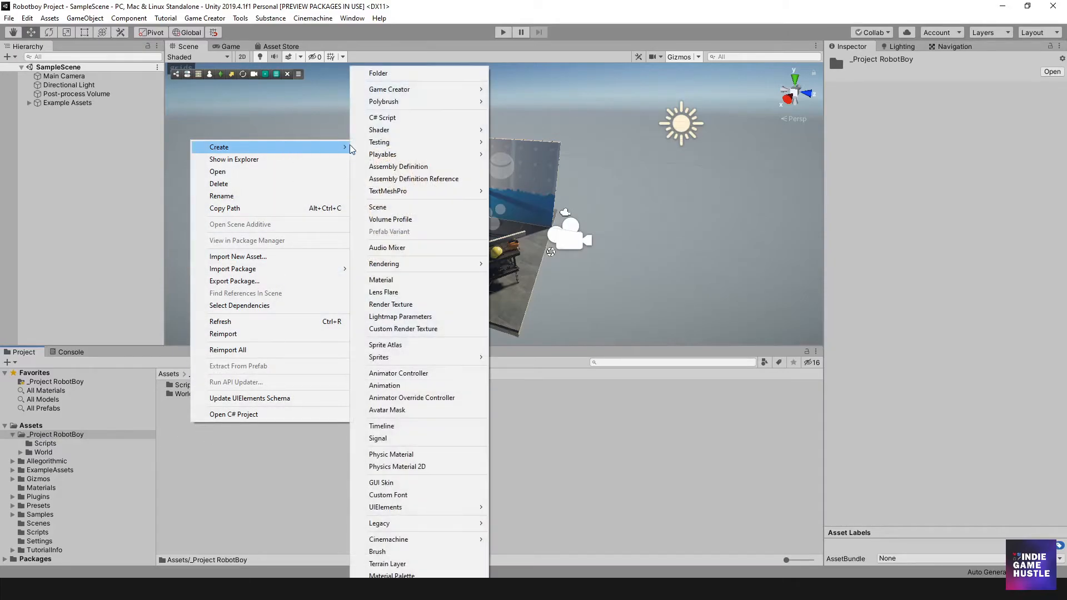
{"action": "left_click", "coordinate": [394, 72]}
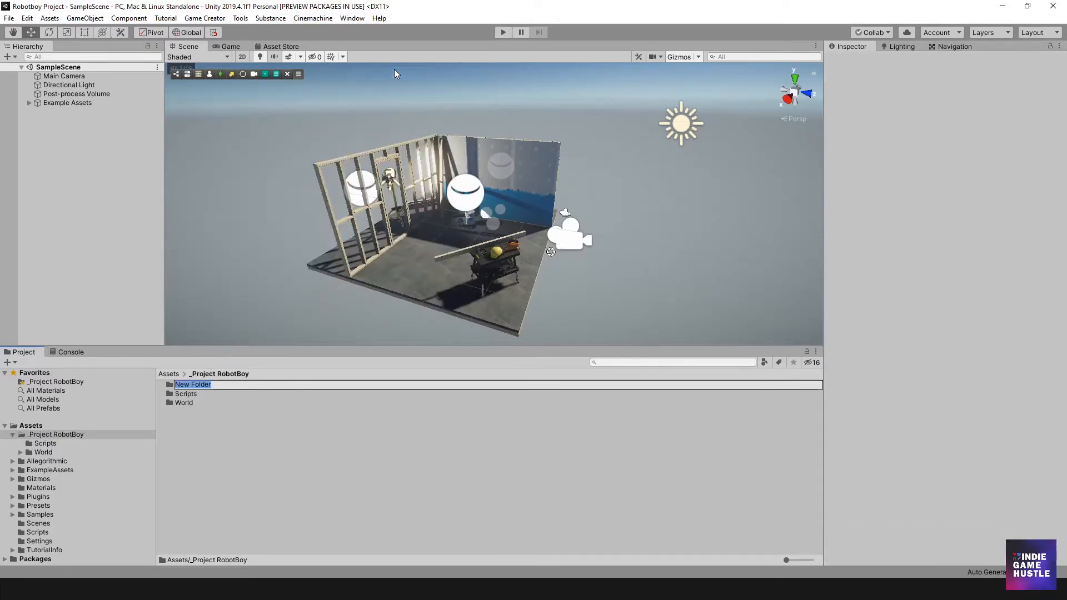
{"action": "type", "text": "Prefabs"}
{"action": "key", "text": "Return"}
Review the Prefabs, Scripts and World folders inside _Project RobotBoy.
{"action": "left_click", "coordinate": [227, 416]}
{"action": "left_click", "coordinate": [216, 385]}
{"action": "left_click", "coordinate": [193, 394]}
{"action": "left_click", "coordinate": [190, 401]}
{"action": "left_click", "coordinate": [191, 393]}
{"action": "left_click", "coordinate": [191, 385]}
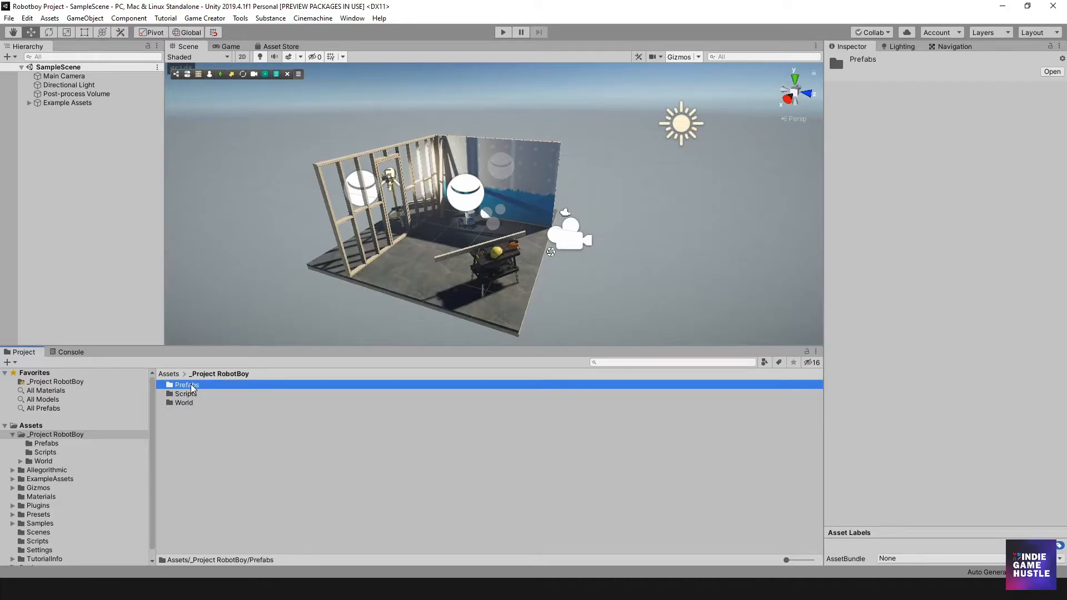
{"action": "left_click", "coordinate": [186, 394]}
{"action": "left_click", "coordinate": [186, 403]}
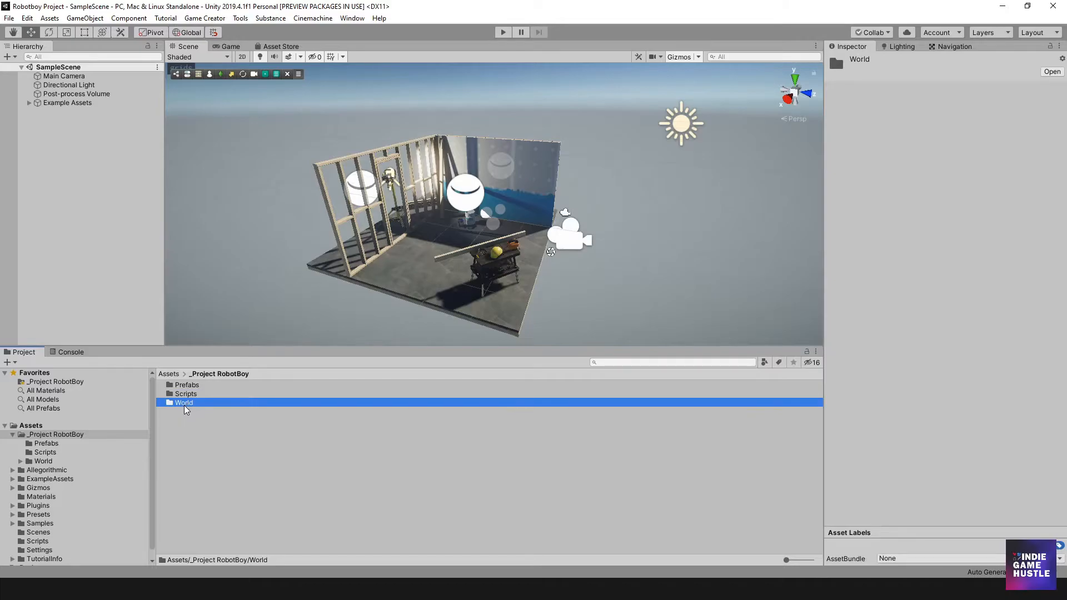
Open the Prefabs folder and create a subfolder named Characters in it.
{"action": "left_click", "coordinate": [192, 386]}
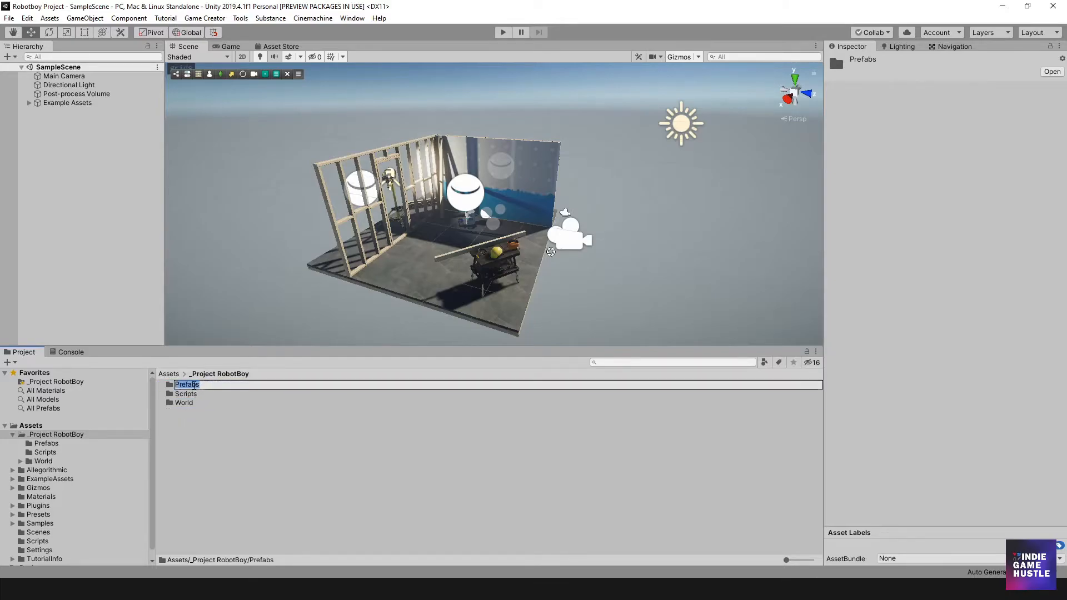
{"action": "double_click", "coordinate": [194, 385]}
{"action": "right_click", "coordinate": [195, 398]}
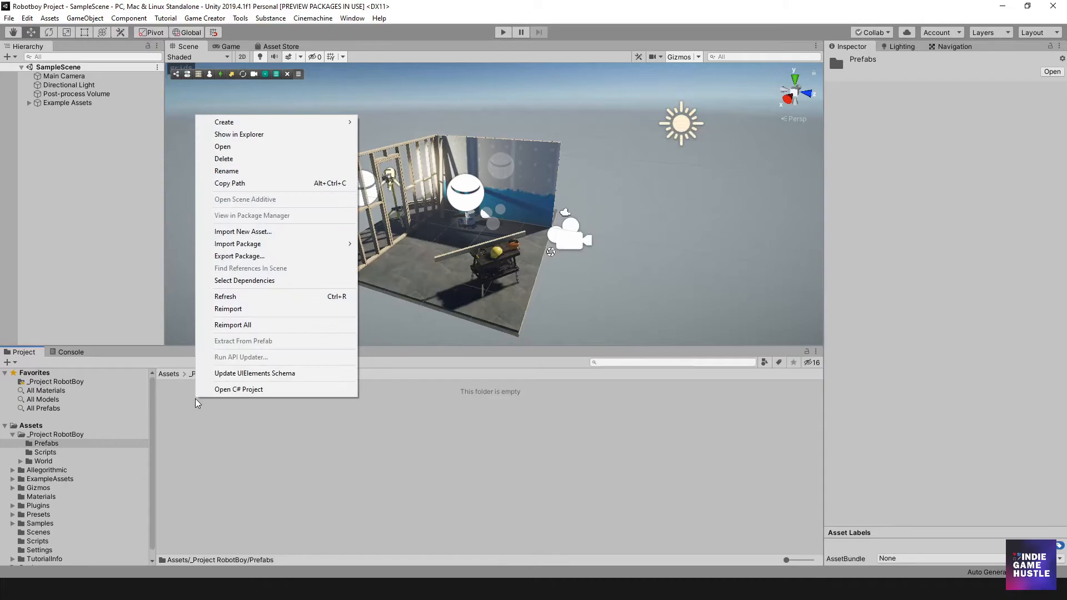
{"action": "mouse_move", "coordinate": [301, 123]}
{"action": "left_click", "coordinate": [395, 72]}
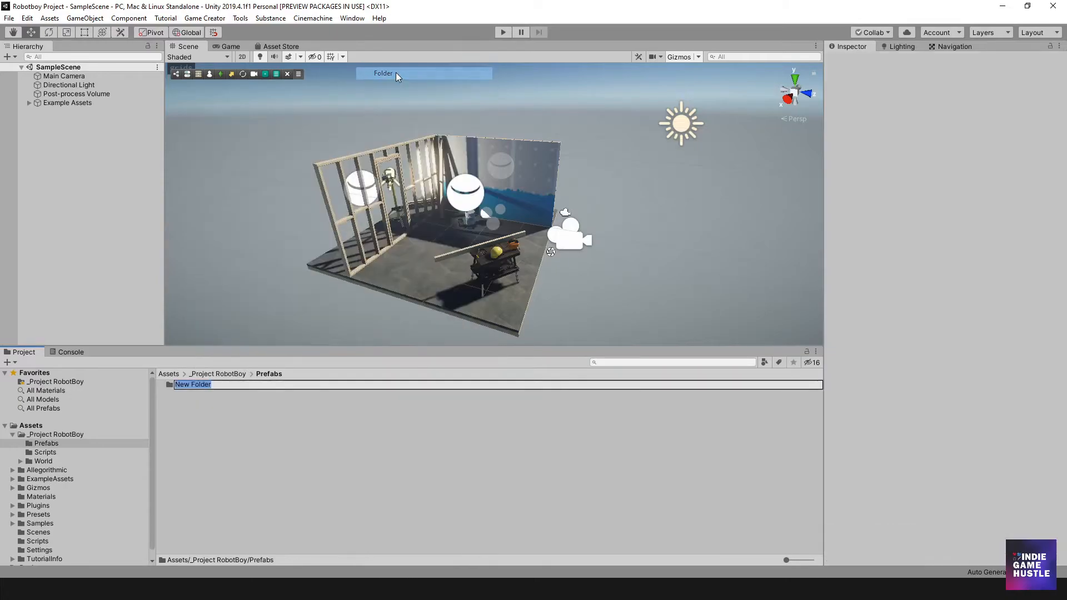
{"action": "type", "text": "Characters"}
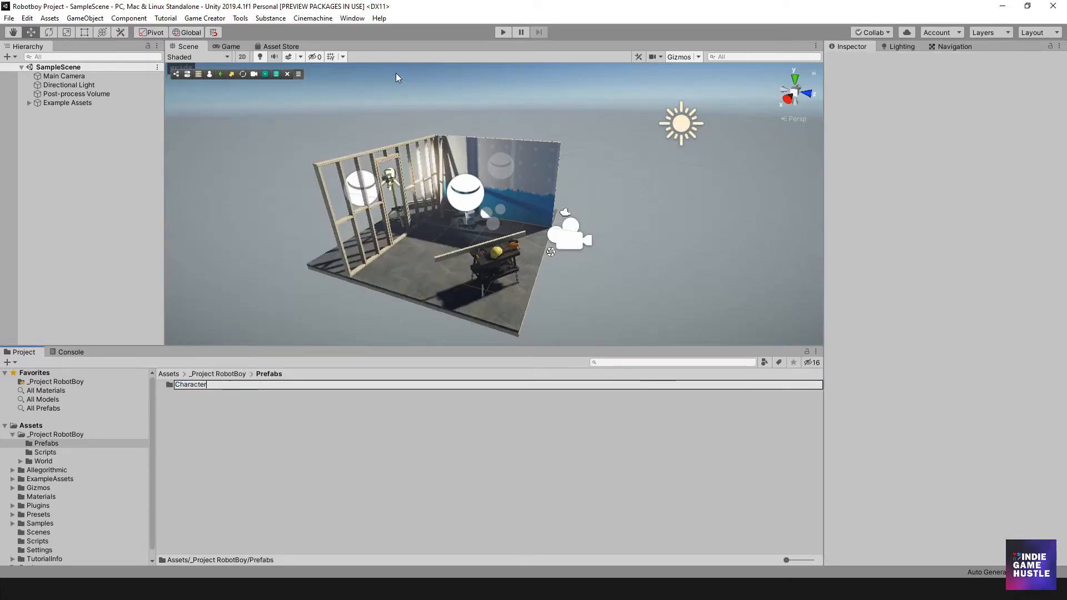
{"action": "key", "text": "Return"}
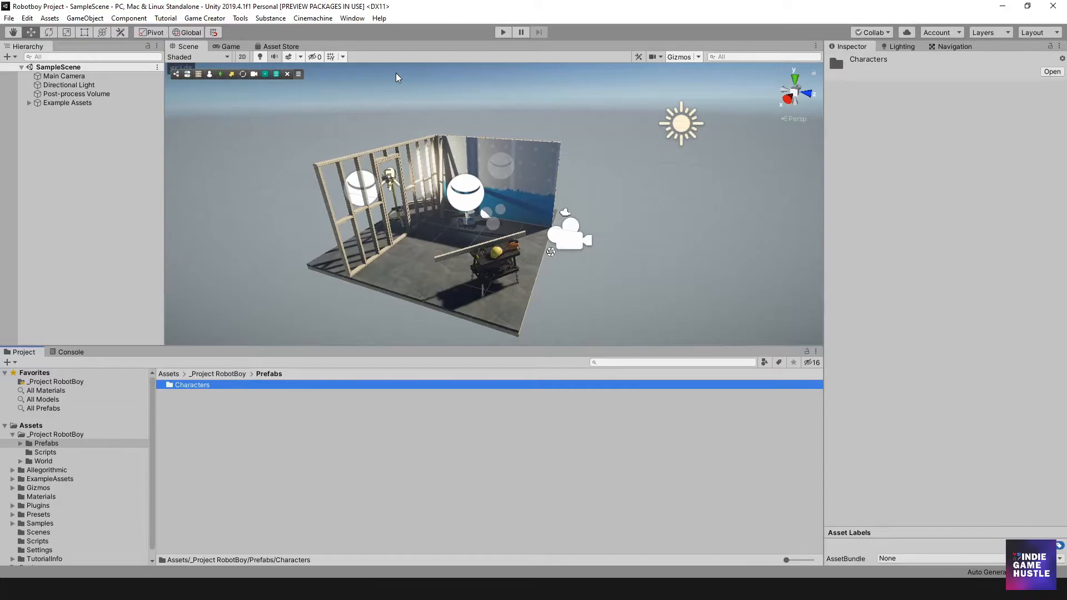
Open the Characters folder and create a subfolder named Good in it.
{"action": "double_click", "coordinate": [201, 386]}
{"action": "right_click", "coordinate": [208, 388]}
{"action": "mouse_move", "coordinate": [305, 110]}
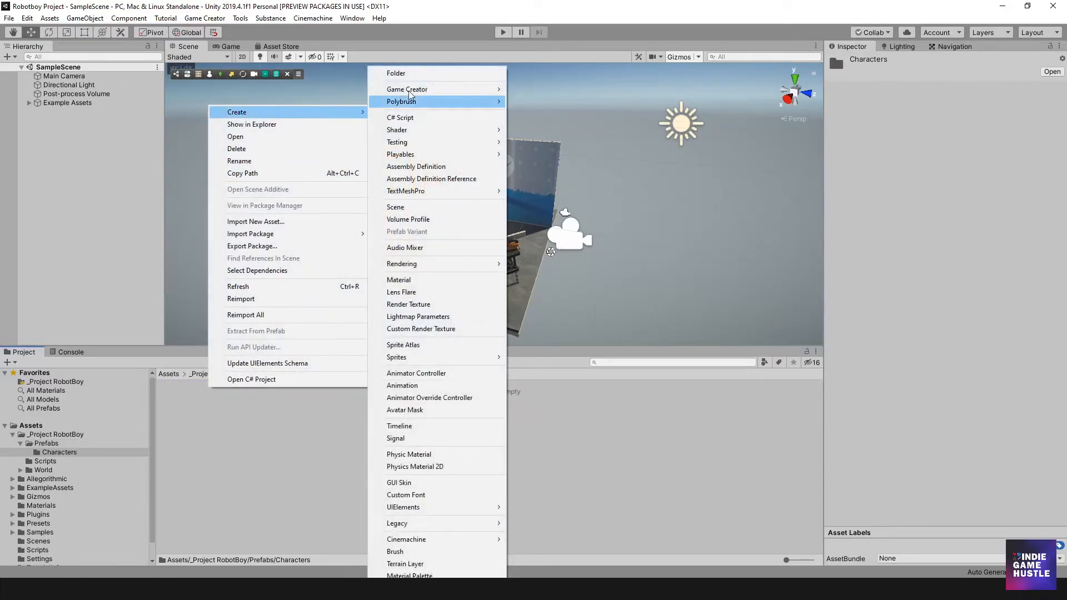
{"action": "left_click", "coordinate": [429, 75]}
{"action": "type", "text": "Good"}
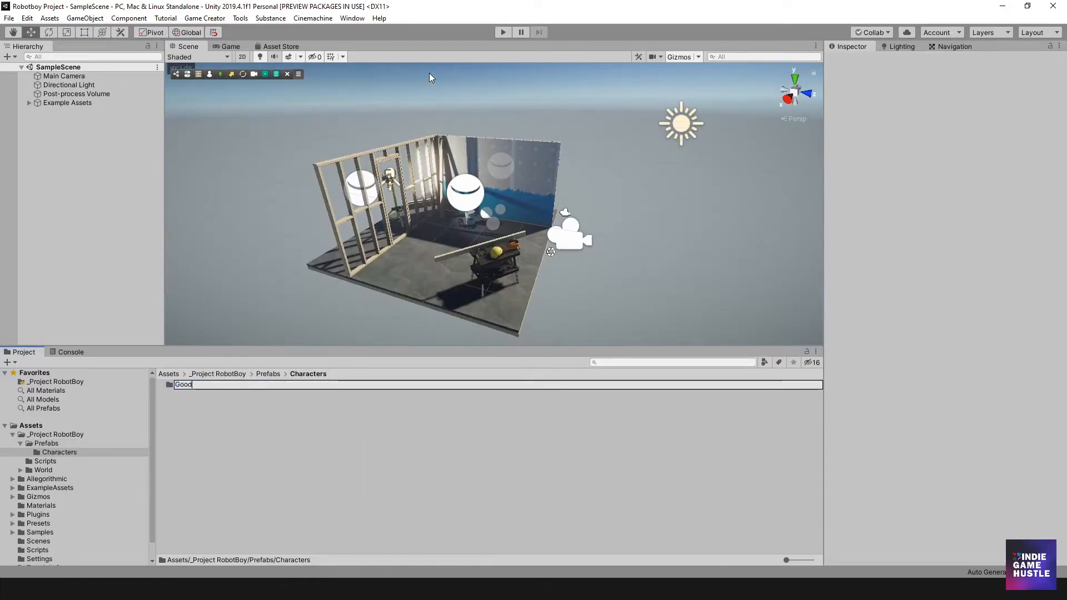
{"action": "key", "text": "Return"}
Create a second subfolder named Enemy inside the Characters folder.
{"action": "right_click", "coordinate": [205, 407]}
{"action": "mouse_move", "coordinate": [290, 134]}
{"action": "left_click", "coordinate": [399, 73]}
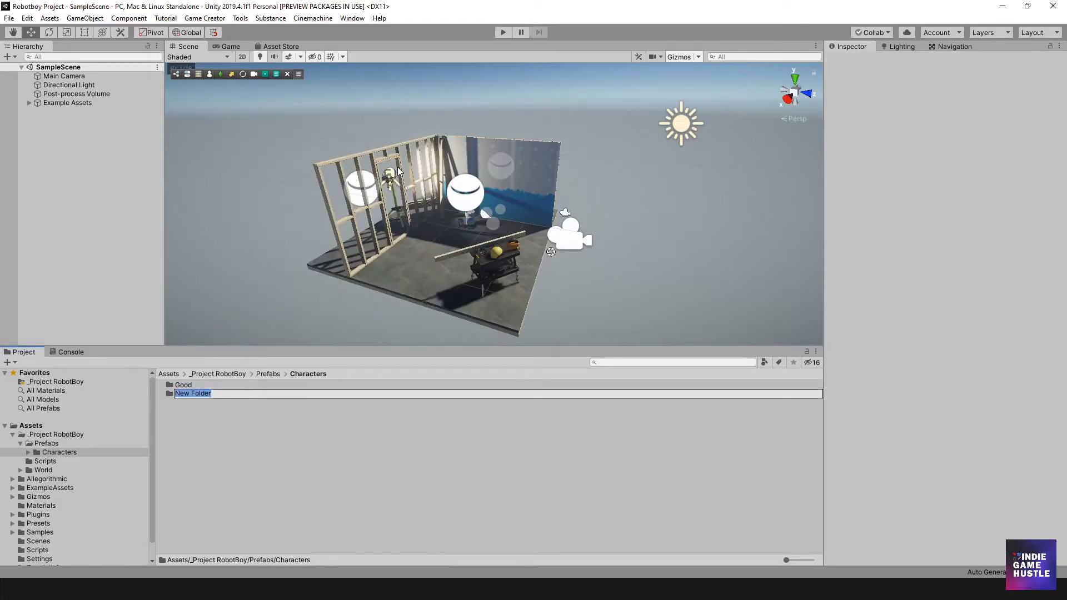
{"action": "type", "text": "Bad"}
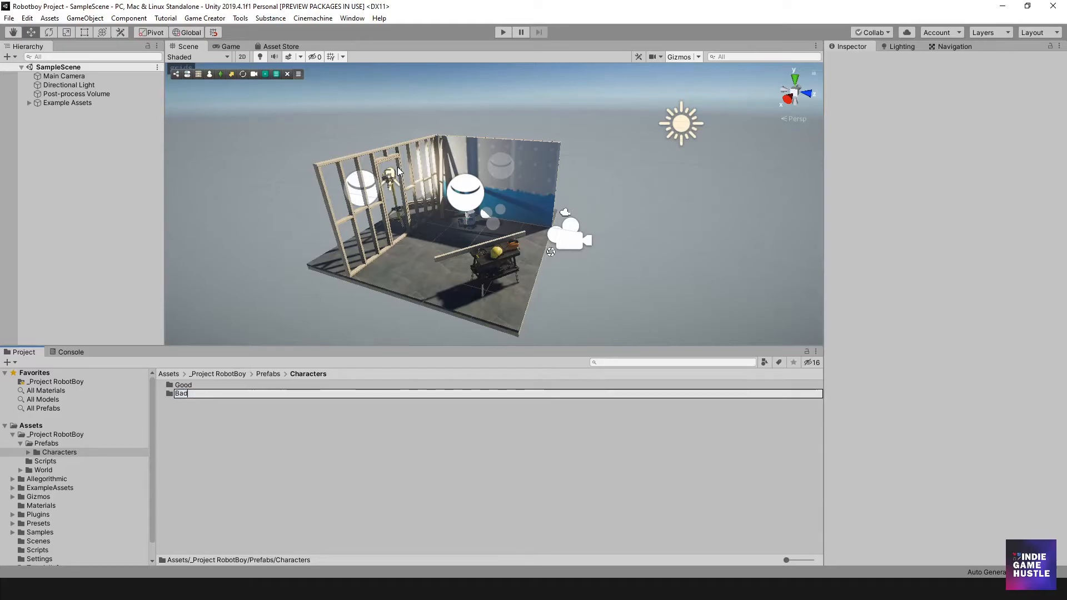
{"action": "type", "text": "nemy"}
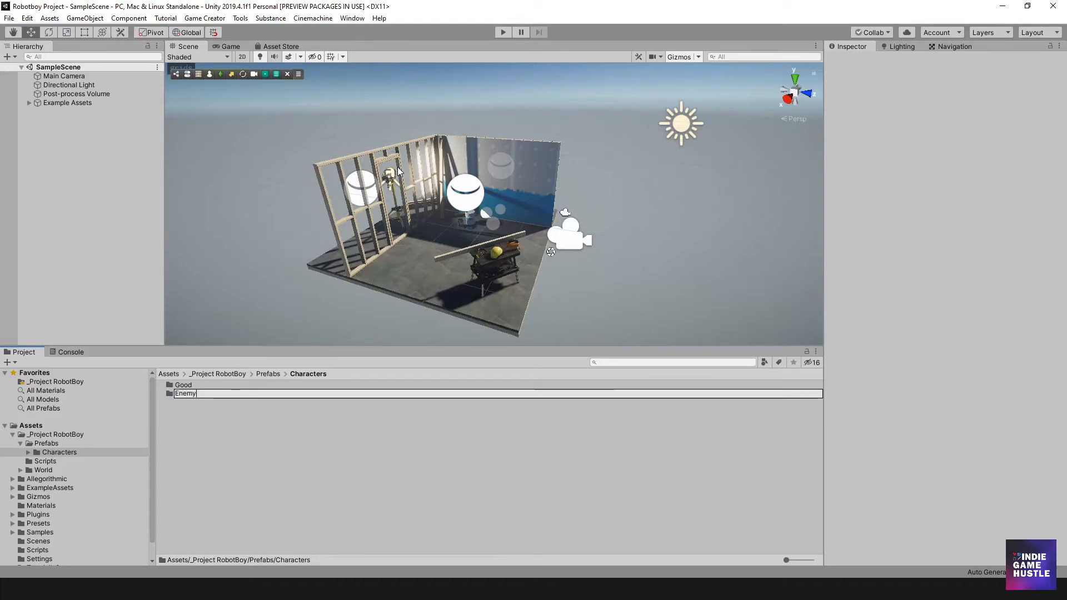
{"action": "key", "text": "Return"}
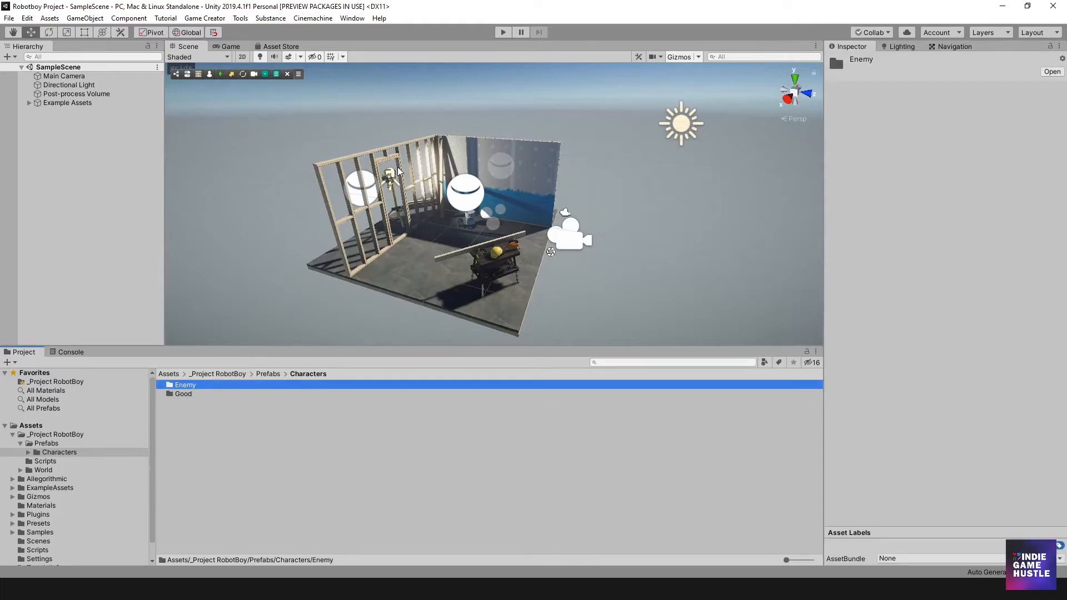
Check inside the Good folder, return to Characters and rename Good as Hero.
{"action": "double_click", "coordinate": [195, 396]}
{"action": "left_click", "coordinate": [320, 374]}
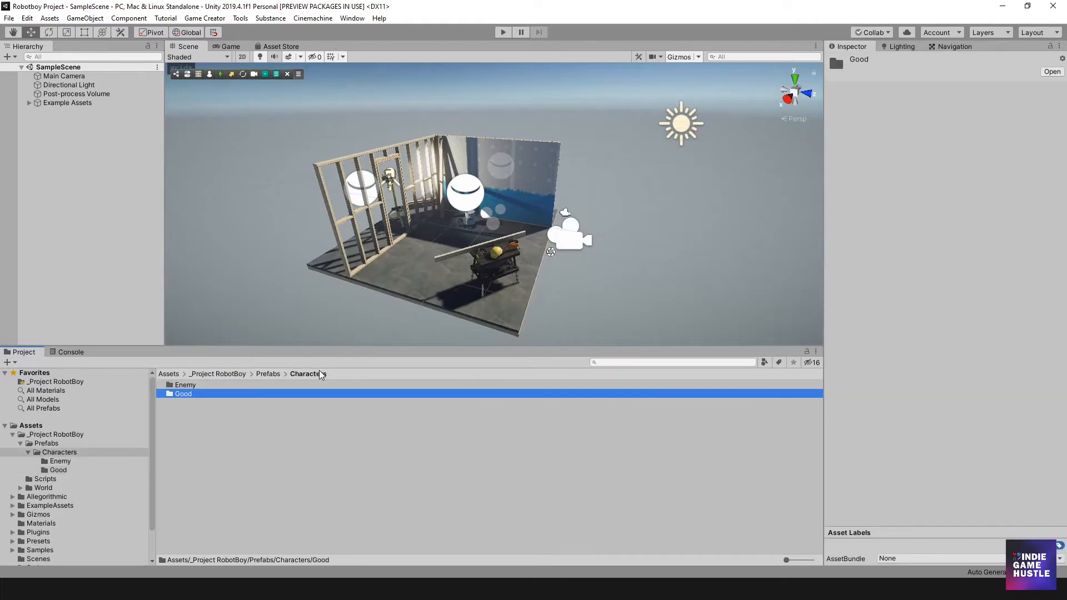
{"action": "left_click", "coordinate": [191, 395]}
{"action": "type", "text": "Hero"}
{"action": "key", "text": "Return"}
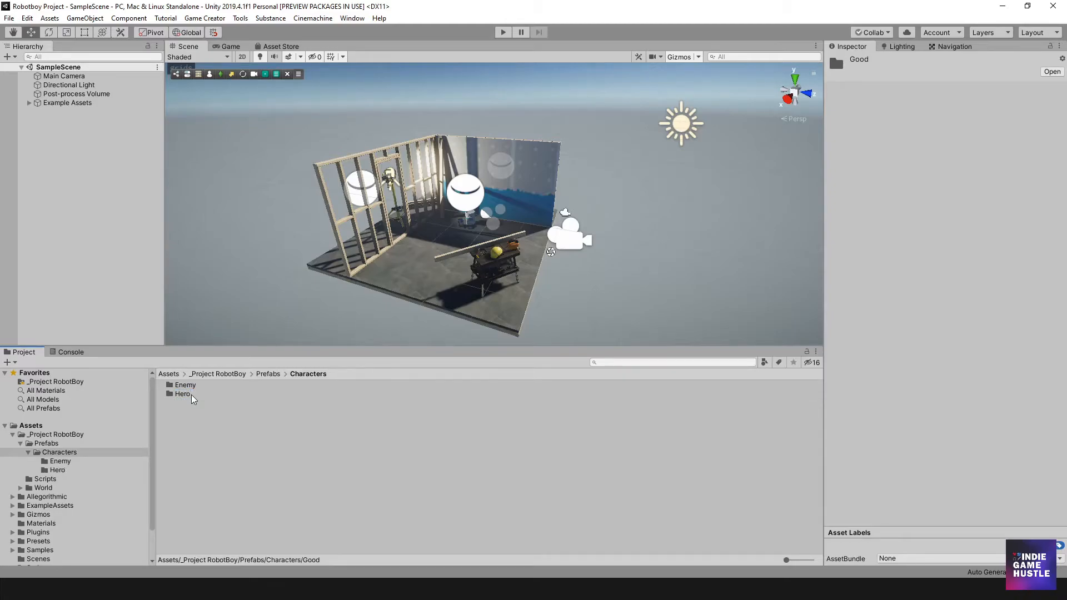
Rename the Enemy folder inside Characters as Enemies.
{"action": "left_click", "coordinate": [190, 388]}
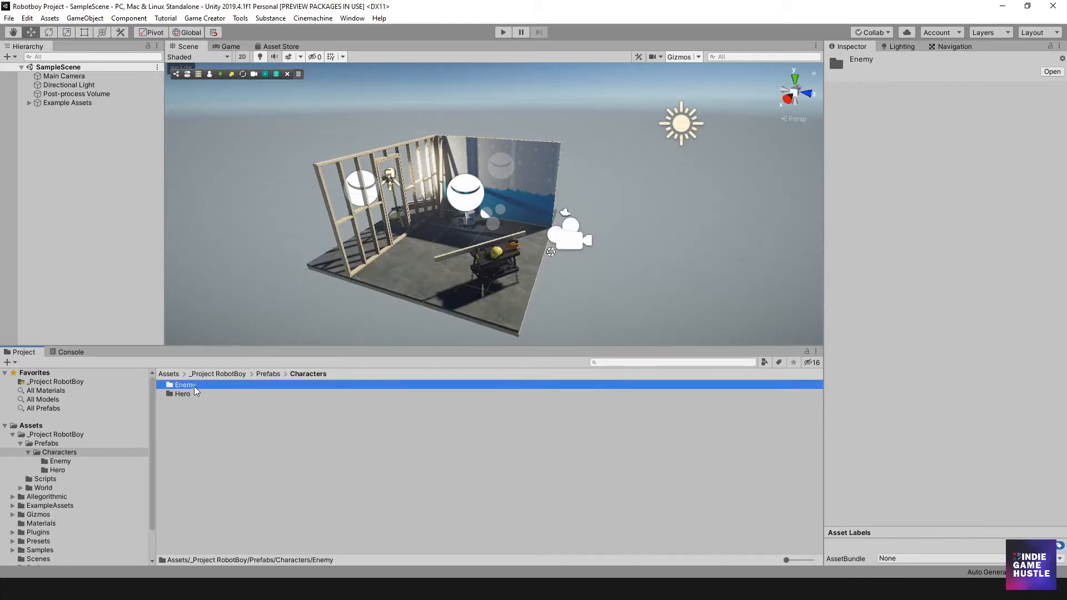
{"action": "left_click", "coordinate": [195, 387]}
{"action": "type", "text": "Enemies"}
{"action": "key", "text": "Return"}
{"action": "left_click", "coordinate": [190, 396]}
{"action": "left_click", "coordinate": [191, 385]}
Collapse the Prefabs folder and create a folder named 3D Assets inside _Project RobotBoy.
{"action": "left_click", "coordinate": [19, 444]}
{"action": "left_click", "coordinate": [29, 427]}
{"action": "left_click", "coordinate": [31, 433]}
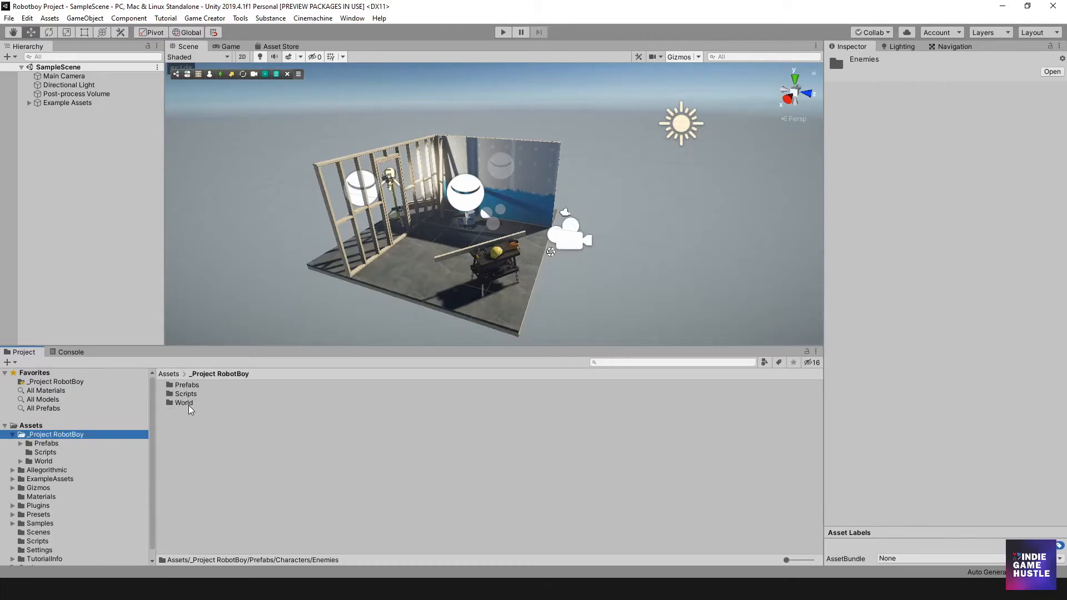
{"action": "right_click", "coordinate": [192, 437]}
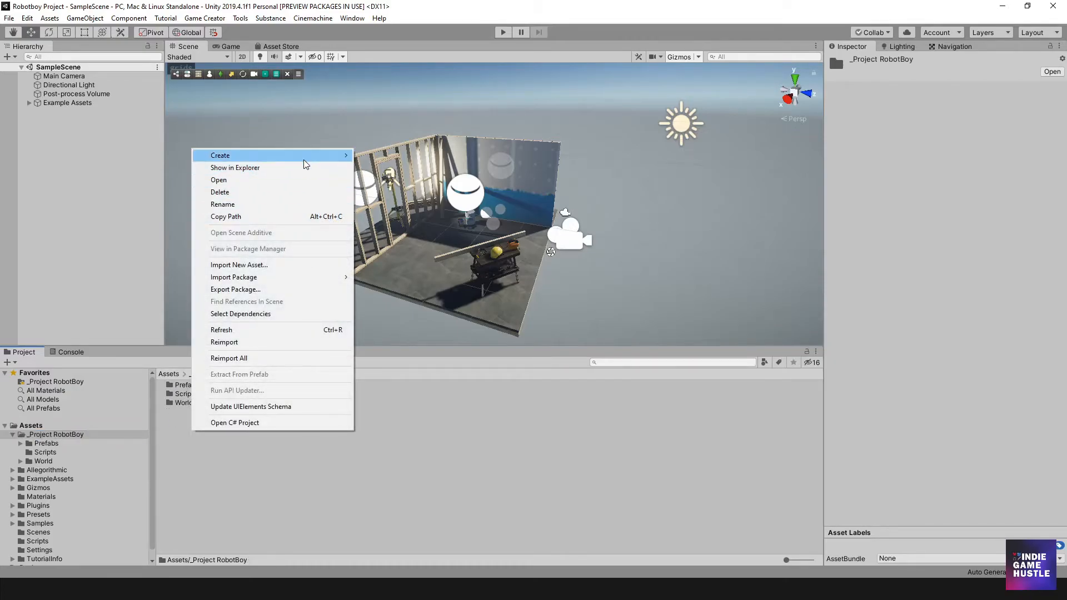
{"action": "mouse_move", "coordinate": [304, 159]}
{"action": "left_click", "coordinate": [405, 78]}
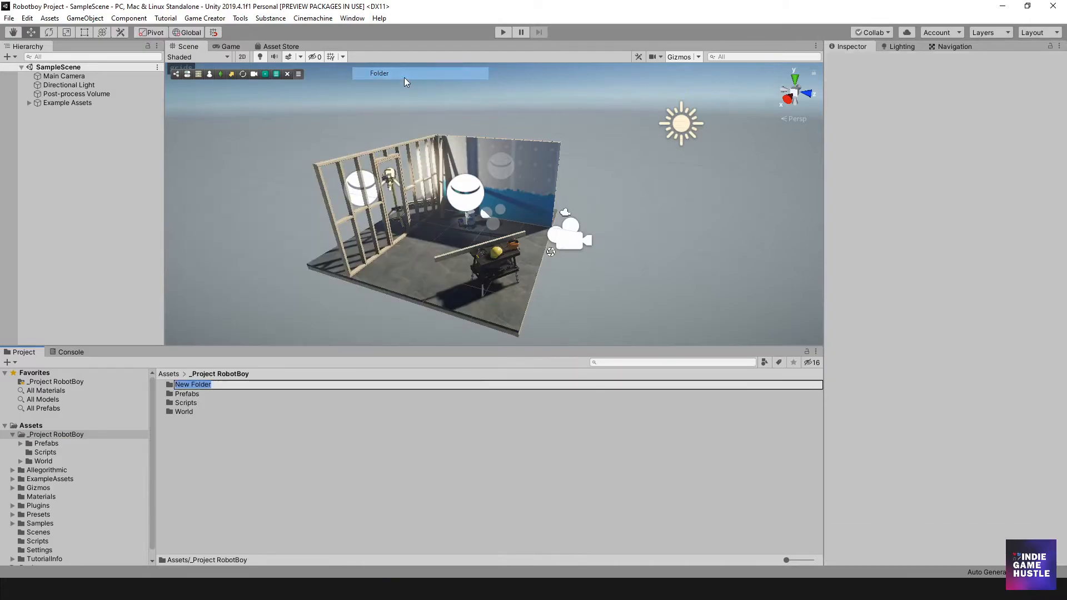
{"action": "type", "text": "3D"}
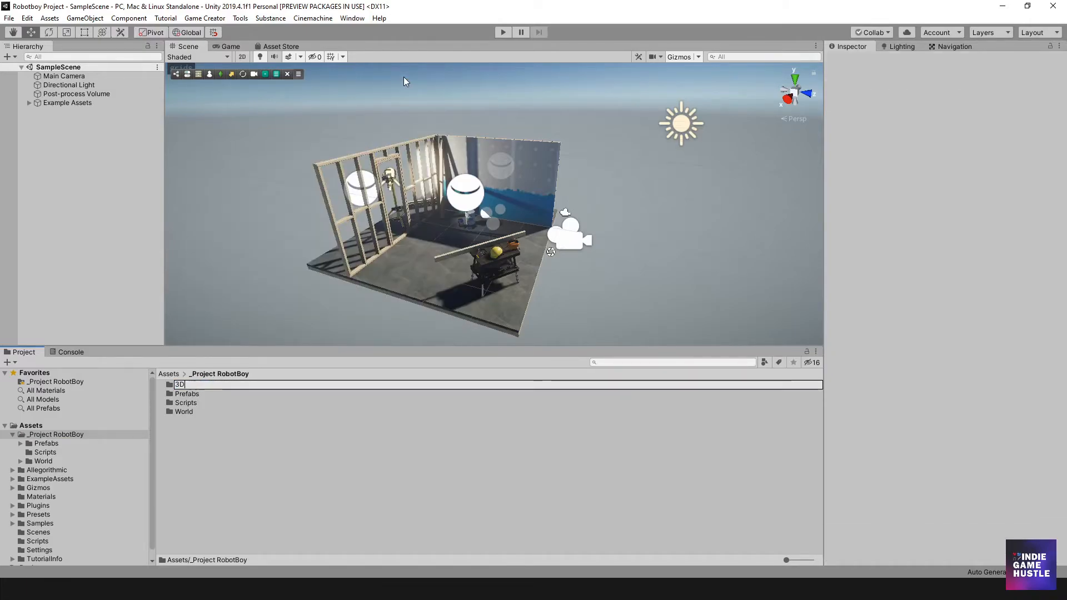
{"action": "type", "text": " Assets"}
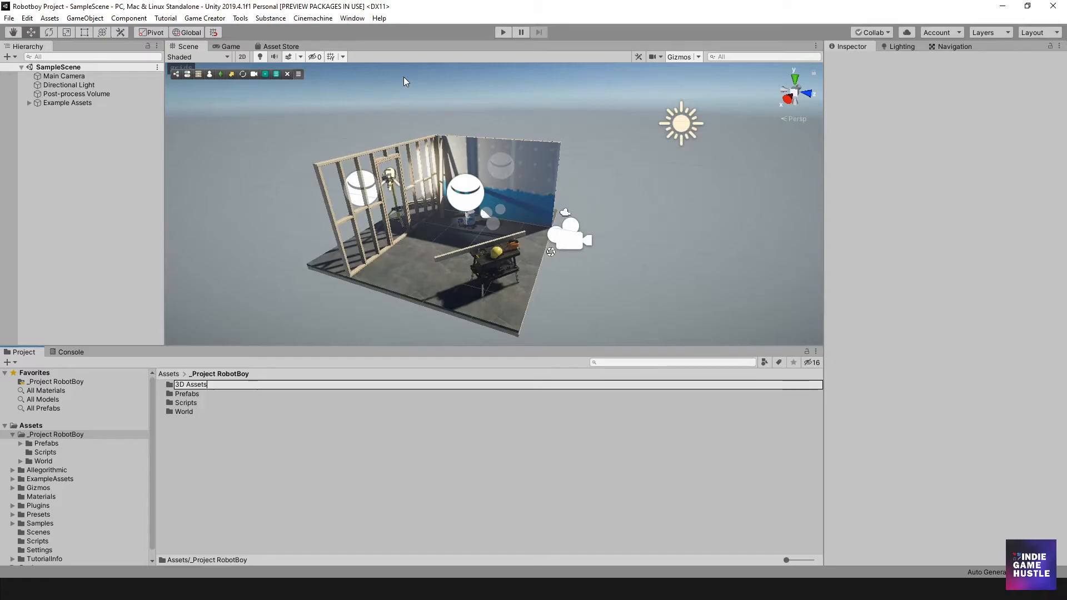
{"action": "key", "text": "Return"}
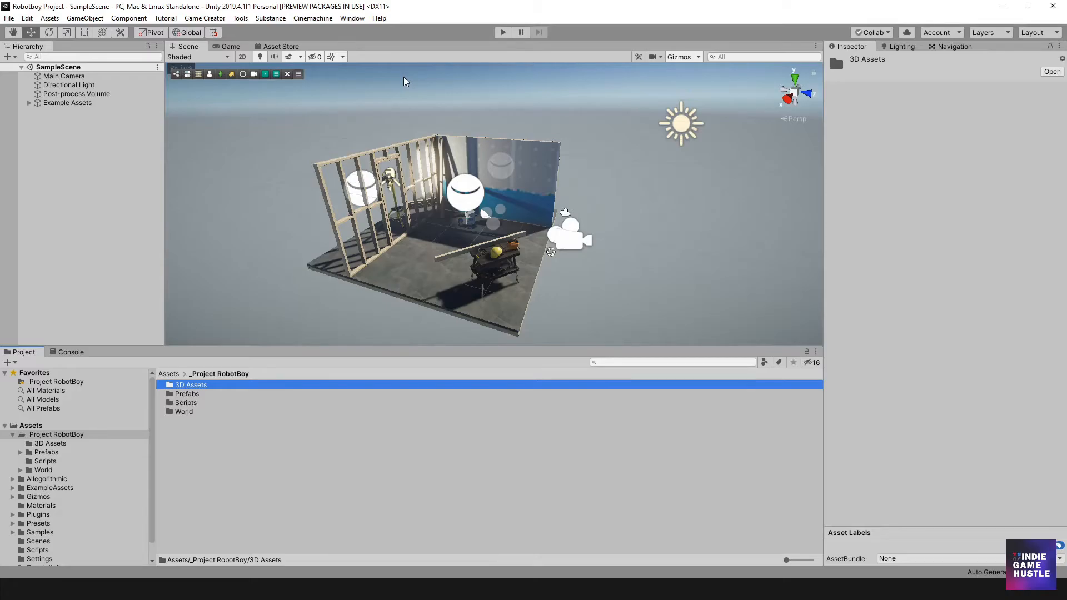
Review the top-level Assets folders with _Project RobotBoy collapsed, and look inside its 3D Assets folder.
{"action": "left_click", "coordinate": [31, 426]}
{"action": "left_click", "coordinate": [12, 435]}
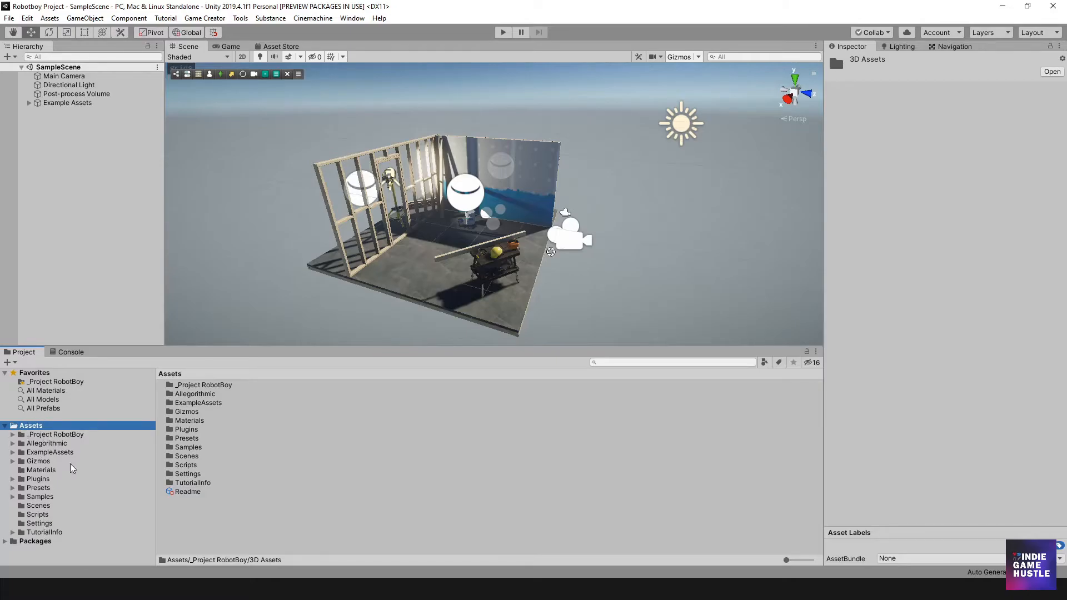
{"action": "left_click", "coordinate": [38, 435]}
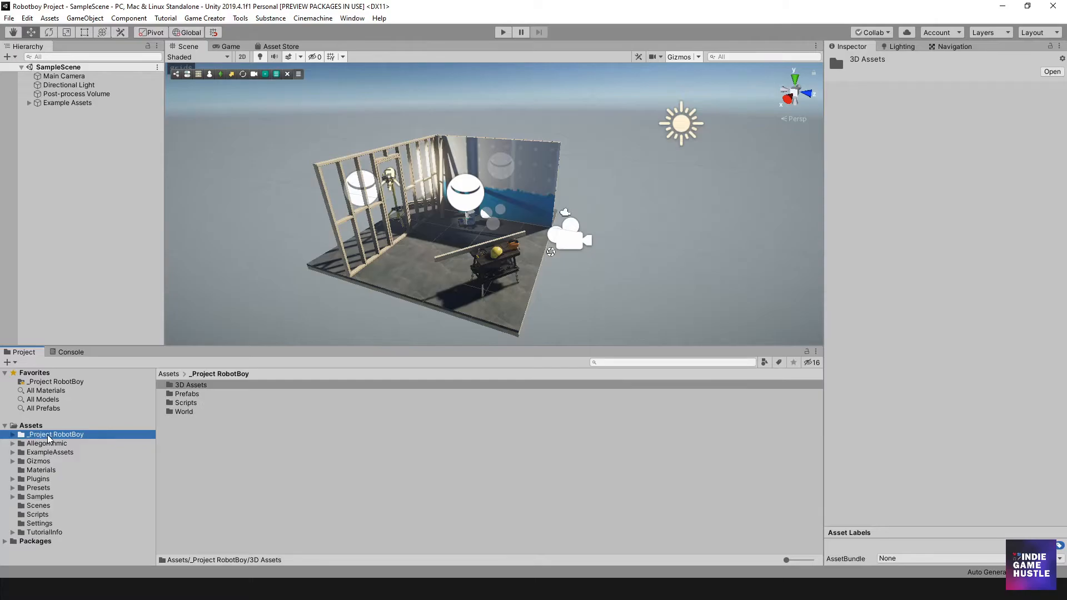
{"action": "double_click", "coordinate": [190, 384]}
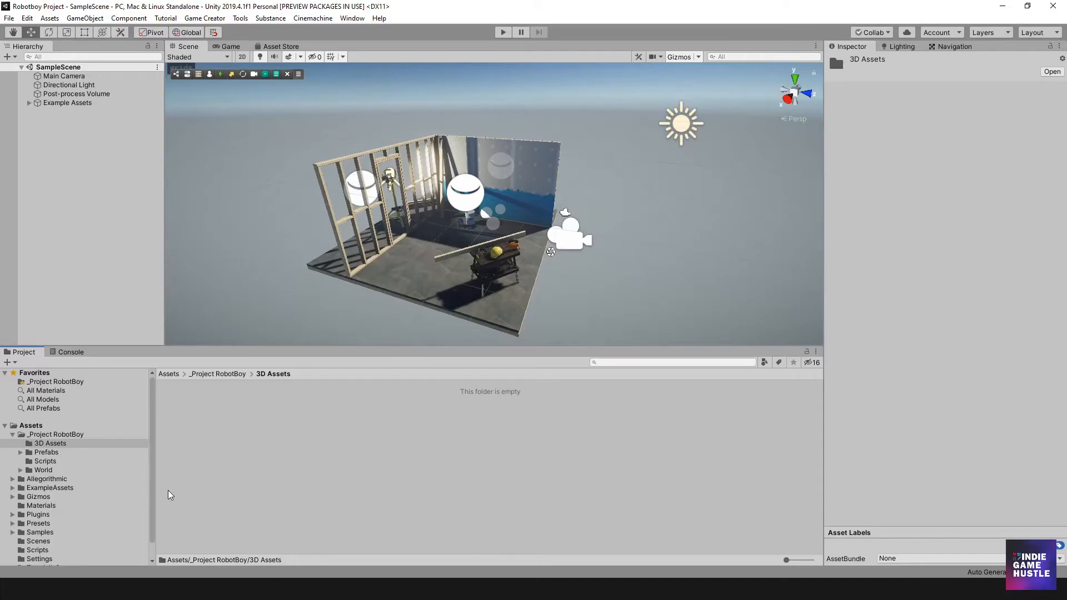
Create a folder named Animations inside _Project RobotBoy and open it.
{"action": "left_click", "coordinate": [59, 435]}
{"action": "right_click", "coordinate": [187, 432]}
{"action": "mouse_move", "coordinate": [269, 154]}
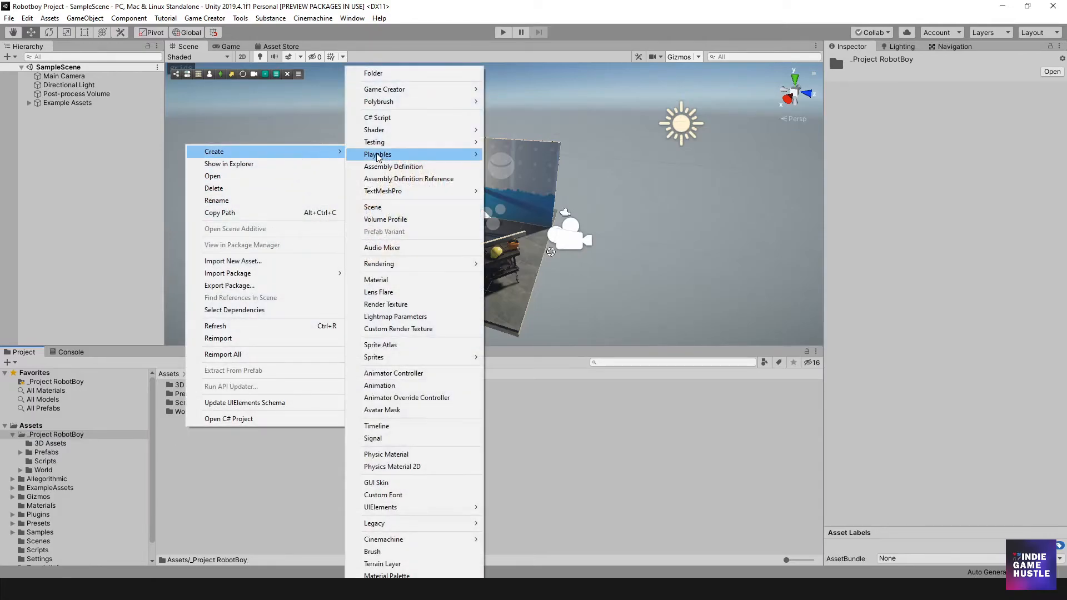
{"action": "left_click", "coordinate": [379, 74]}
{"action": "type", "text": "animations"}
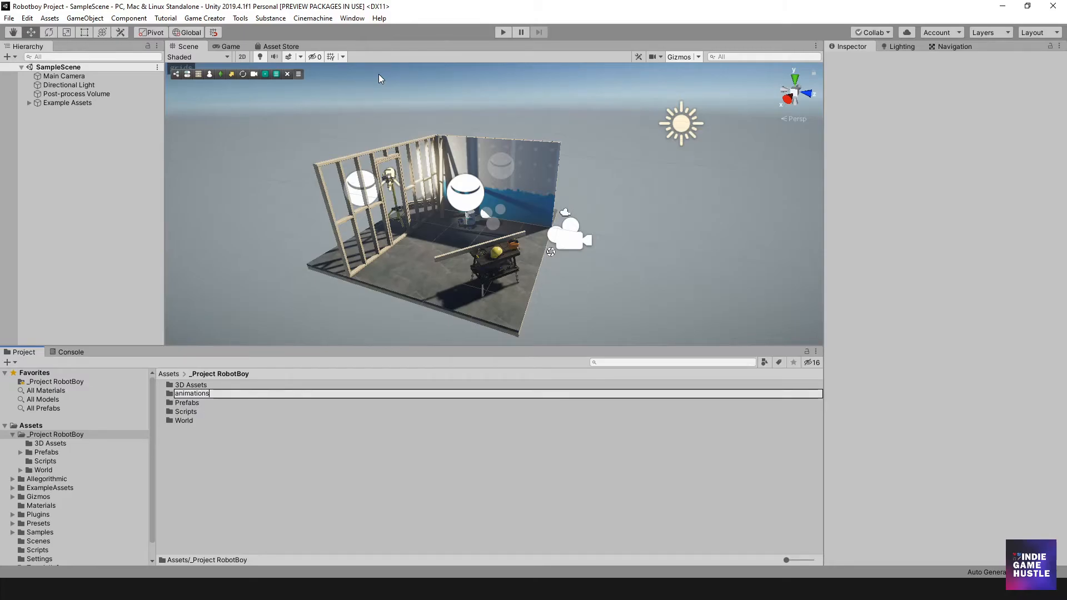
{"action": "key", "text": "Delete"}
{"action": "type", "text": "A"}
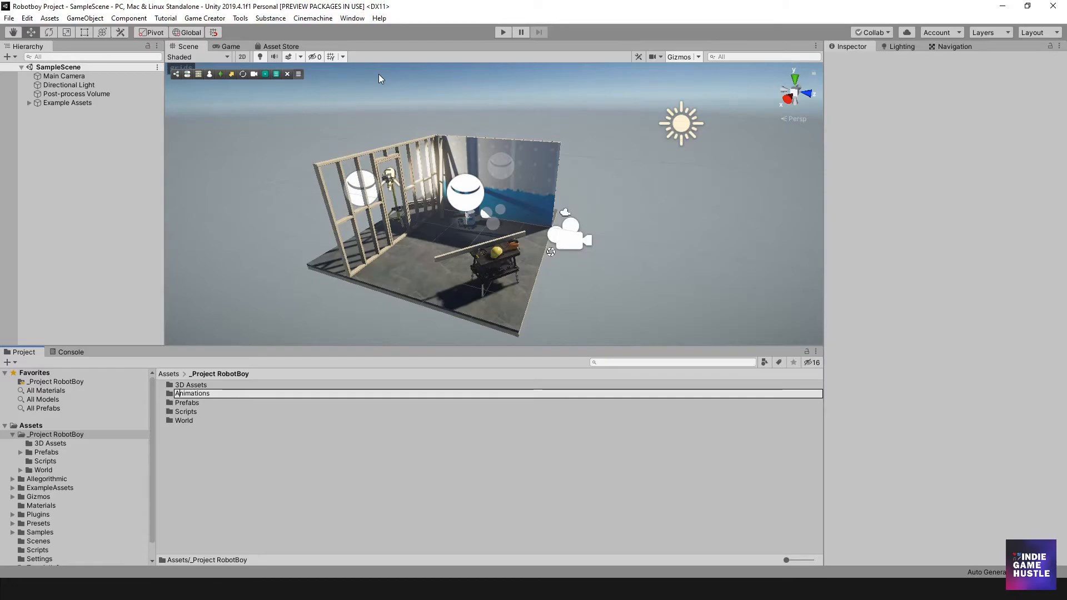
{"action": "key", "text": "Return"}
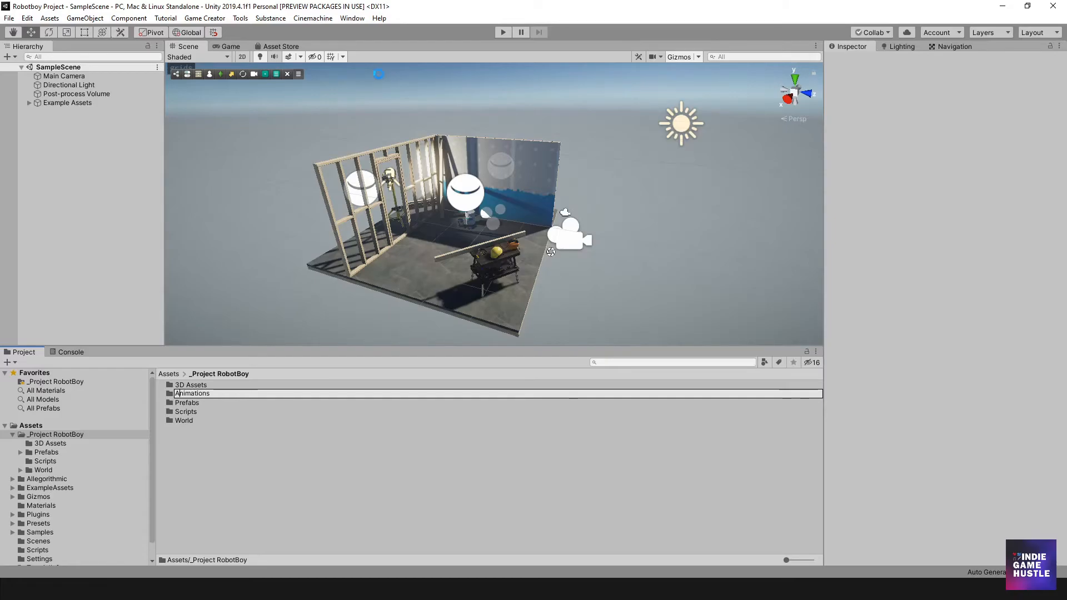
{"action": "double_click", "coordinate": [191, 394]}
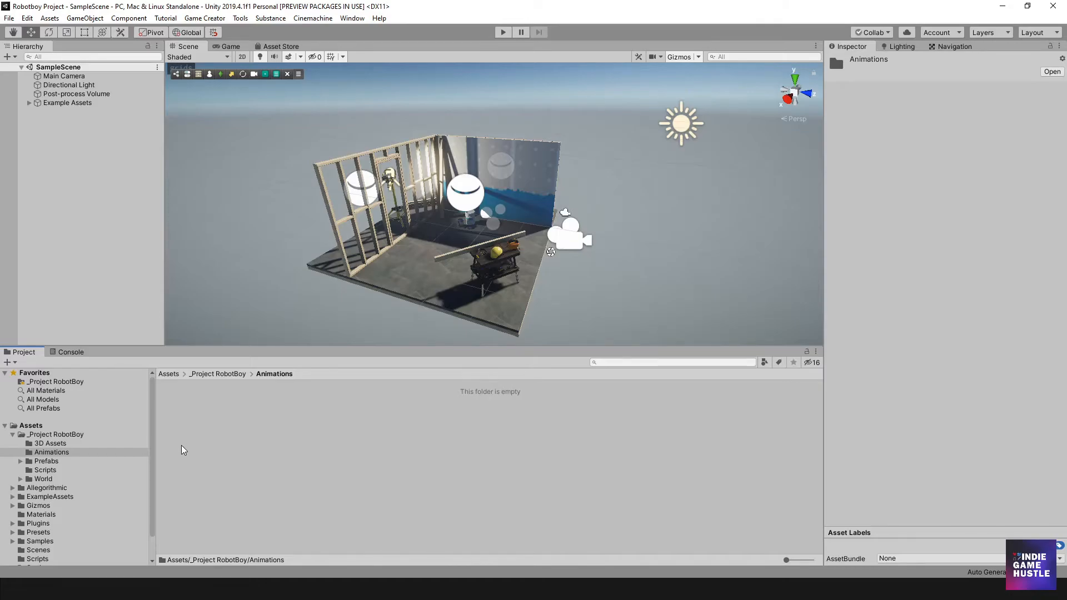
Create a folder named Mixamo inside the Animations folder, look inside it, and return to Animations.
{"action": "right_click", "coordinate": [193, 412]}
{"action": "mouse_move", "coordinate": [314, 133]}
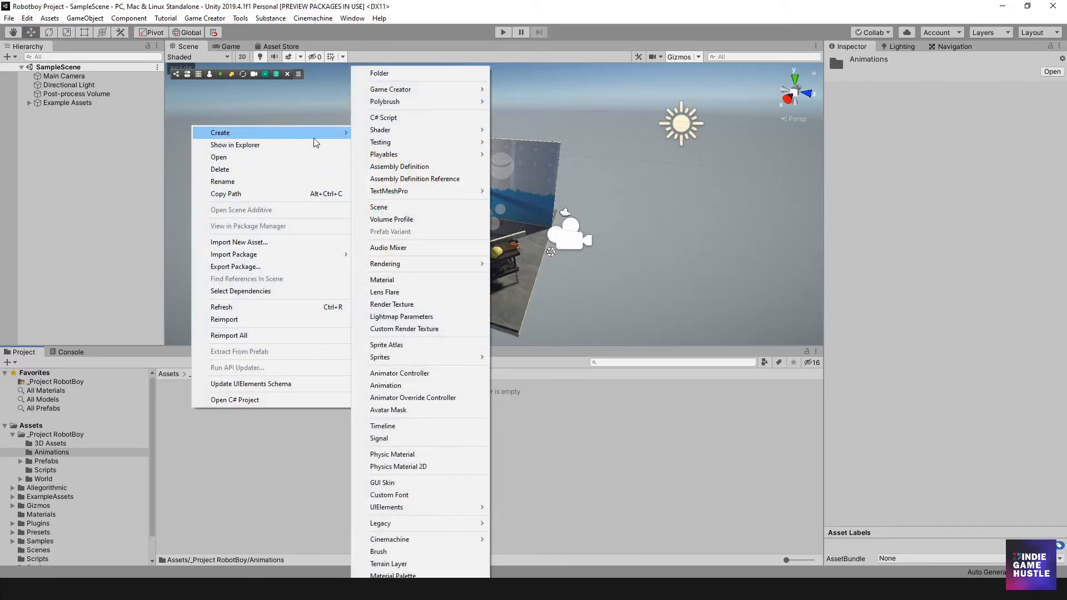
{"action": "left_click", "coordinate": [397, 74]}
{"action": "type", "text": "Mixamo"}
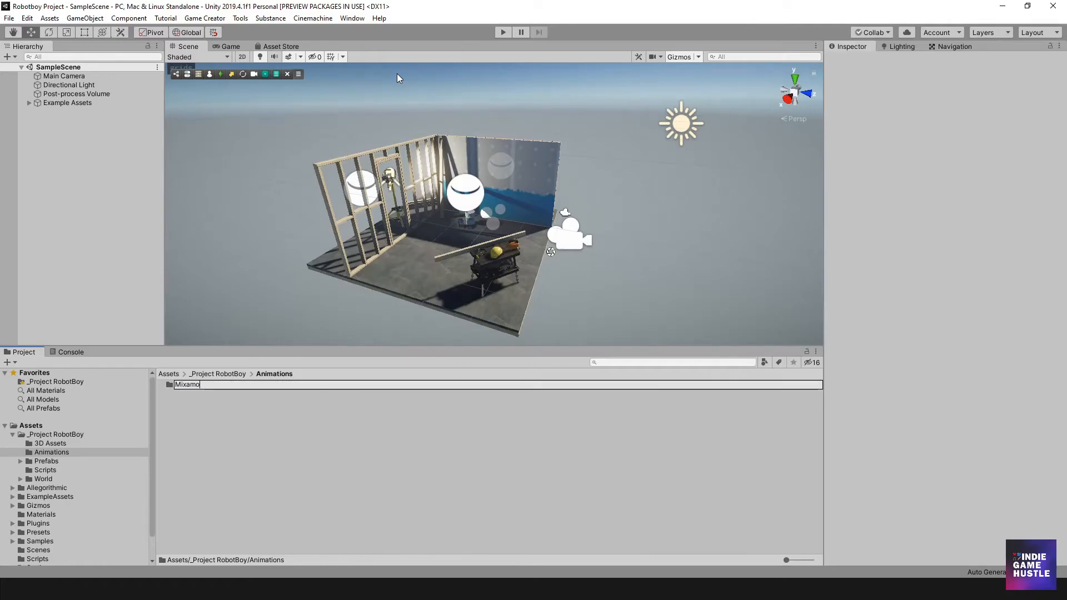
{"action": "key", "text": "Return"}
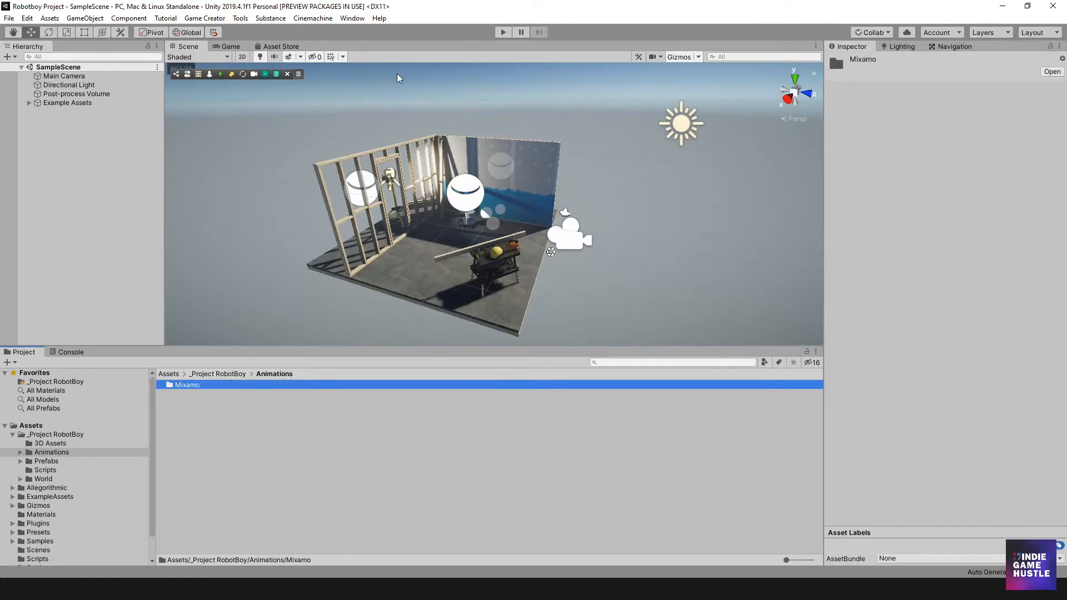
{"action": "double_click", "coordinate": [185, 386]}
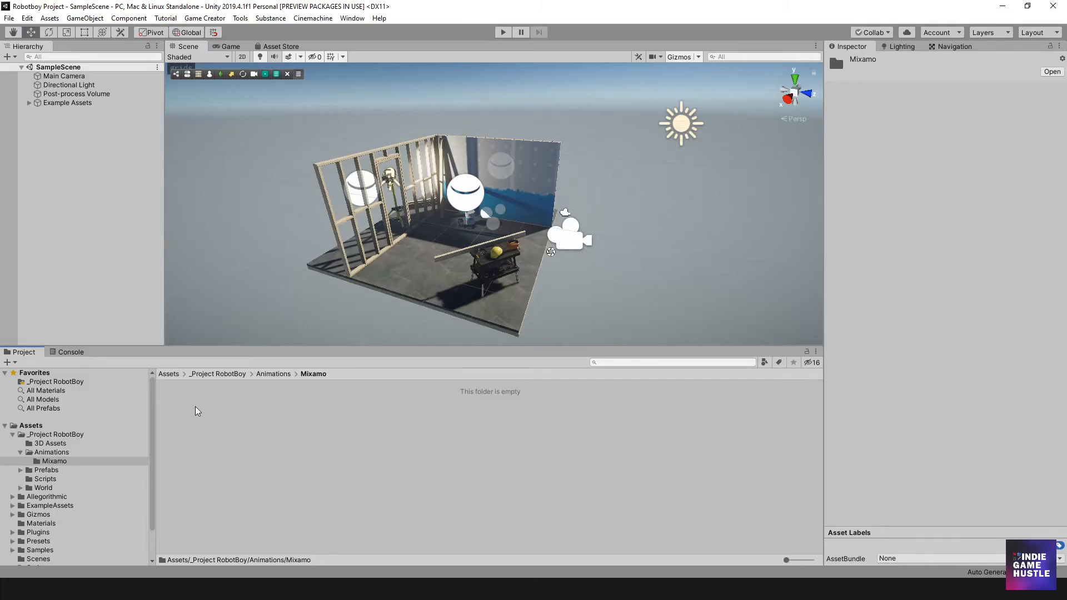
{"action": "left_click", "coordinate": [265, 375]}
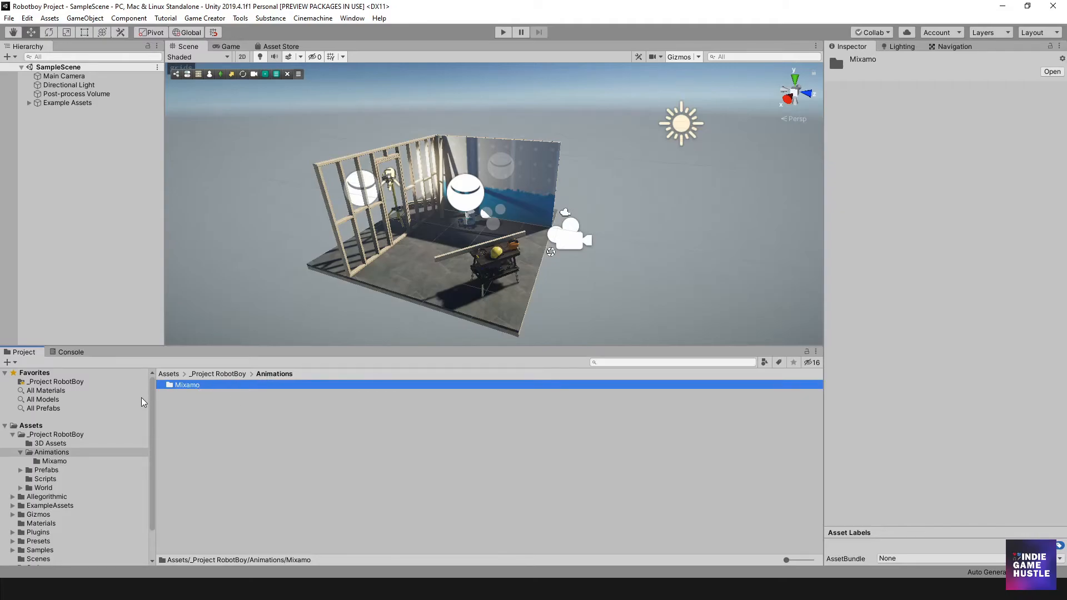
Collapse the Animations folder and create a folder named Sounds inside _Project RobotBoy.
{"action": "left_click", "coordinate": [21, 453]}
{"action": "left_click", "coordinate": [56, 434]}
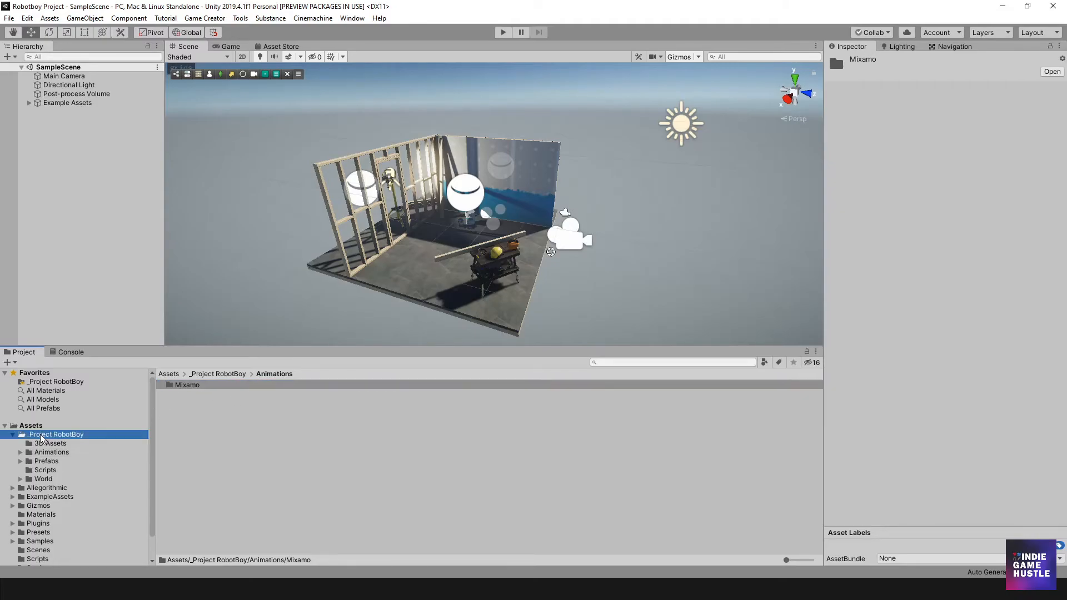
{"action": "right_click", "coordinate": [189, 440]}
{"action": "mouse_move", "coordinate": [311, 169]}
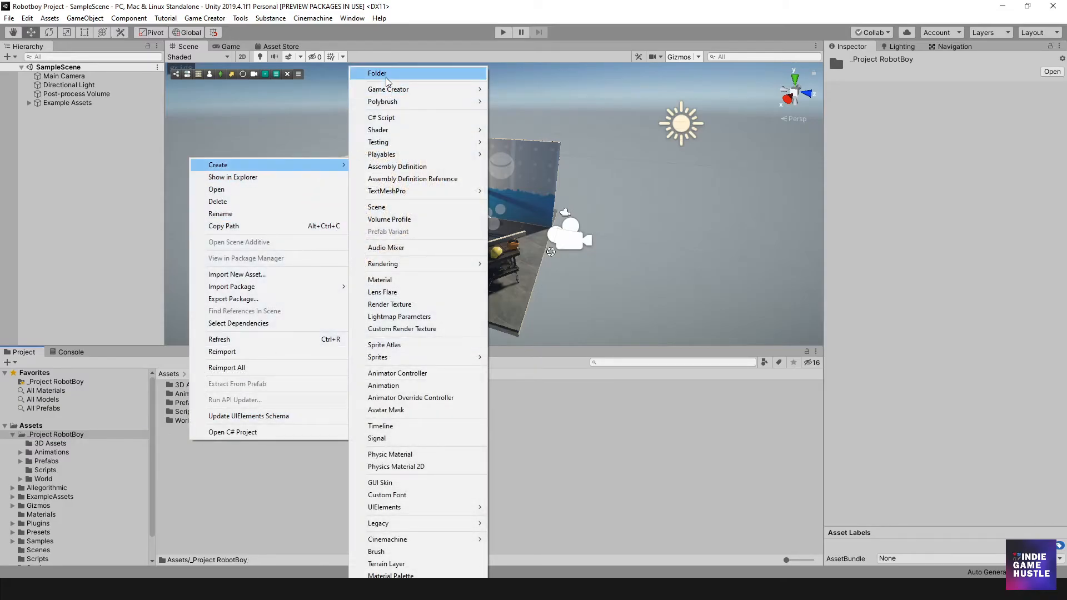
{"action": "left_click", "coordinate": [387, 78]}
{"action": "type", "text": "Sounds"}
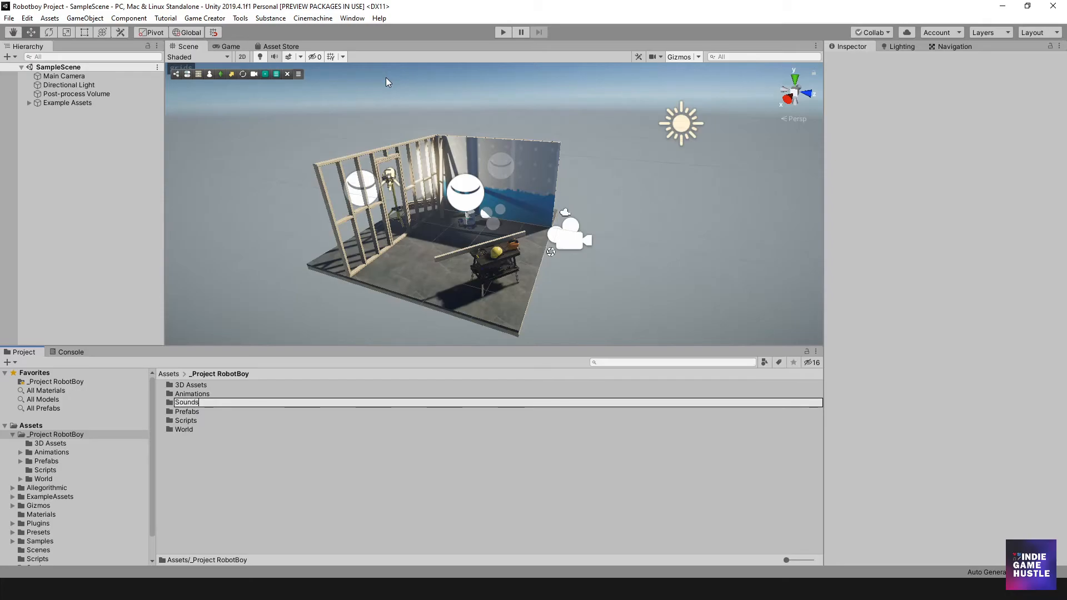
{"action": "key", "text": "Return"}
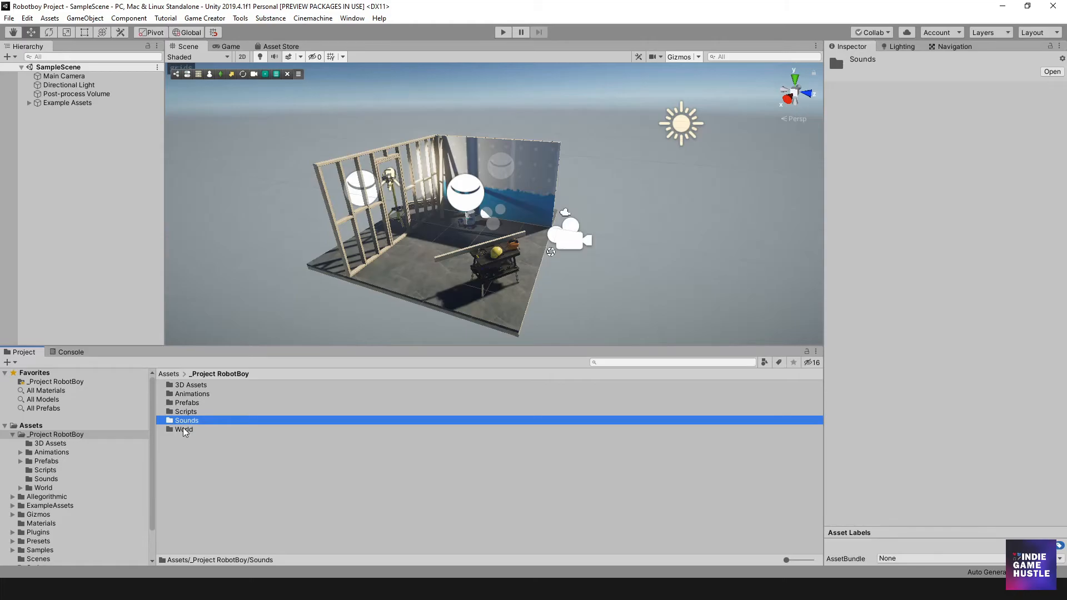
Create a folder named FX inside _Project RobotBoy.
{"action": "left_click", "coordinate": [190, 448]}
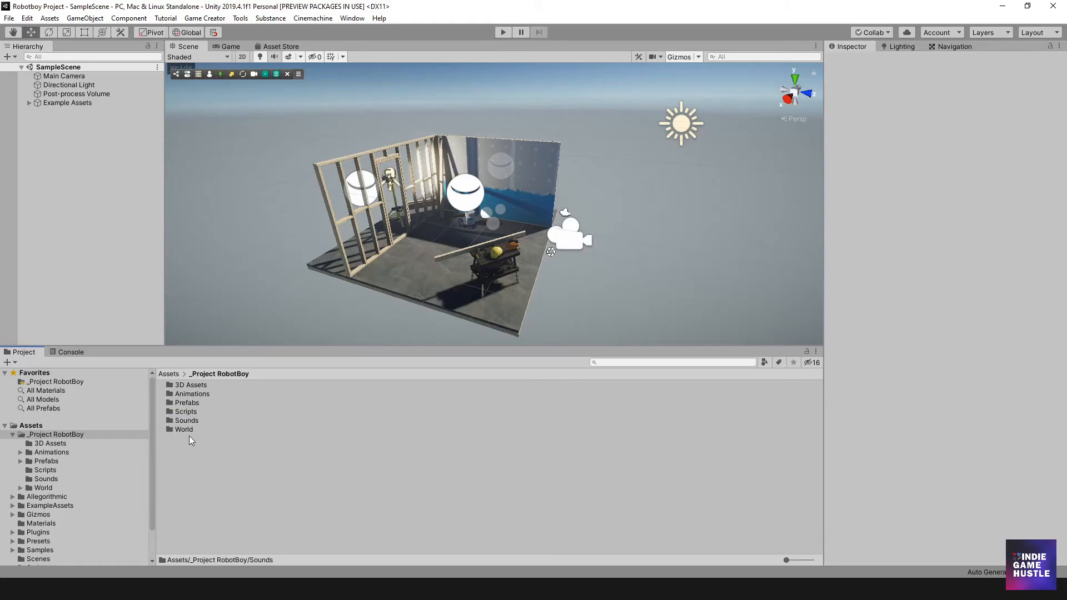
{"action": "right_click", "coordinate": [186, 447]}
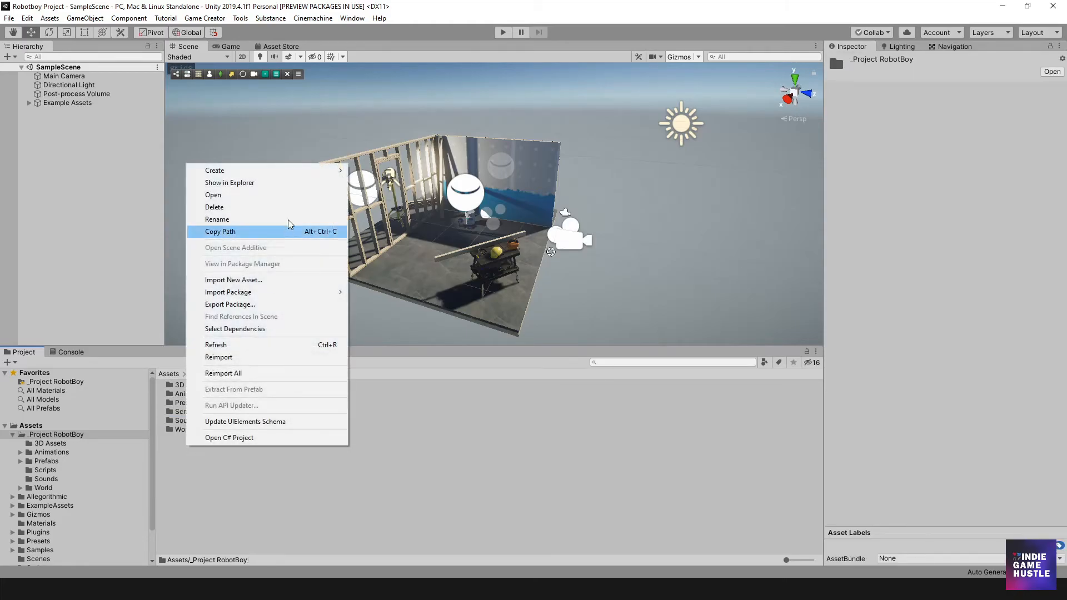
{"action": "mouse_move", "coordinate": [304, 169]}
{"action": "left_click", "coordinate": [393, 74]}
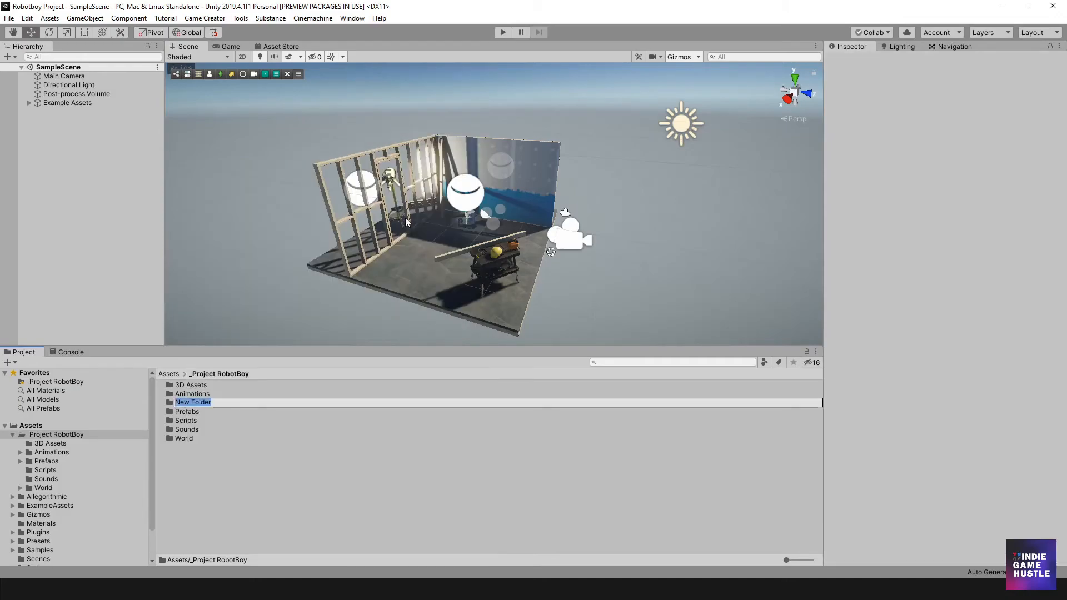
{"action": "type", "text": "FX"}
{"action": "key", "text": "Return"}
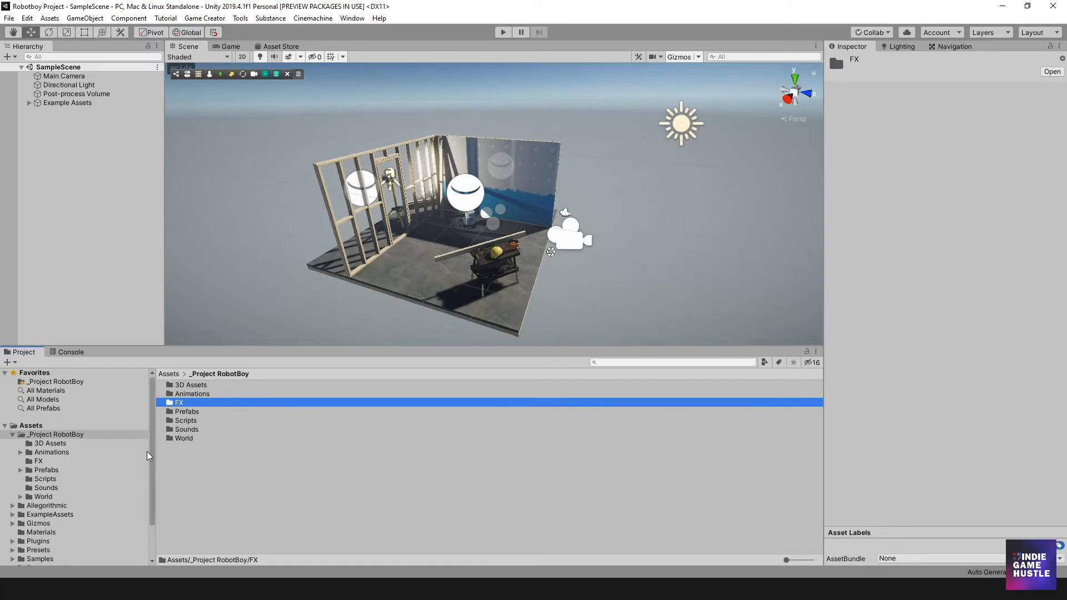
Review the _Project RobotBoy folder structure, including 3D Assets and Animations, along with the example scene and the top-level Assets folder.
{"action": "left_click", "coordinate": [58, 444]}
{"action": "left_click", "coordinate": [58, 453]}
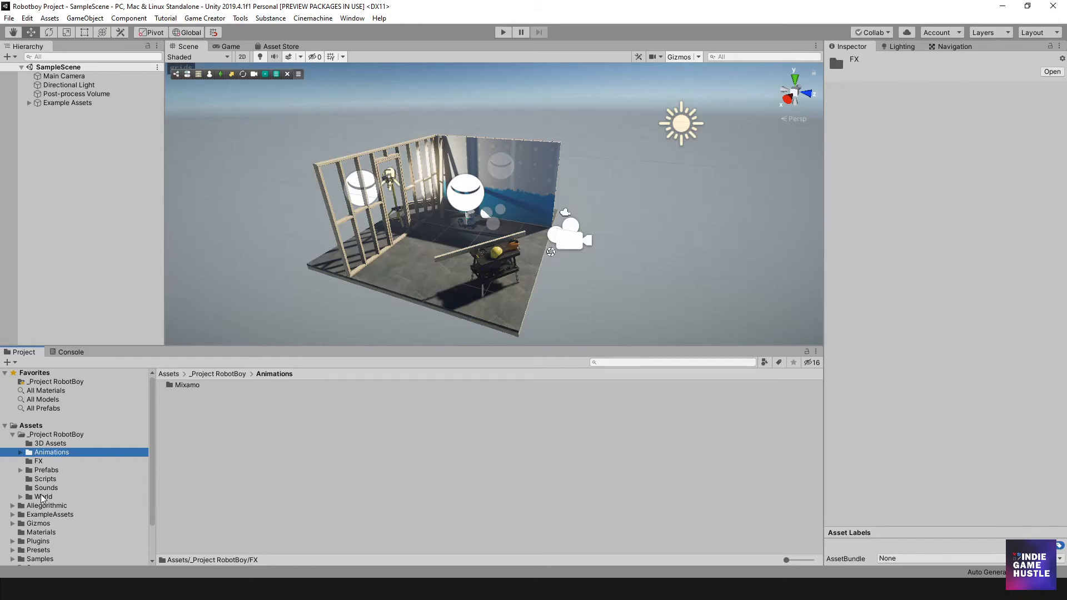
{"action": "scroll", "coordinate": [459, 312], "scroll_direction": "down", "scroll_amount": 2}
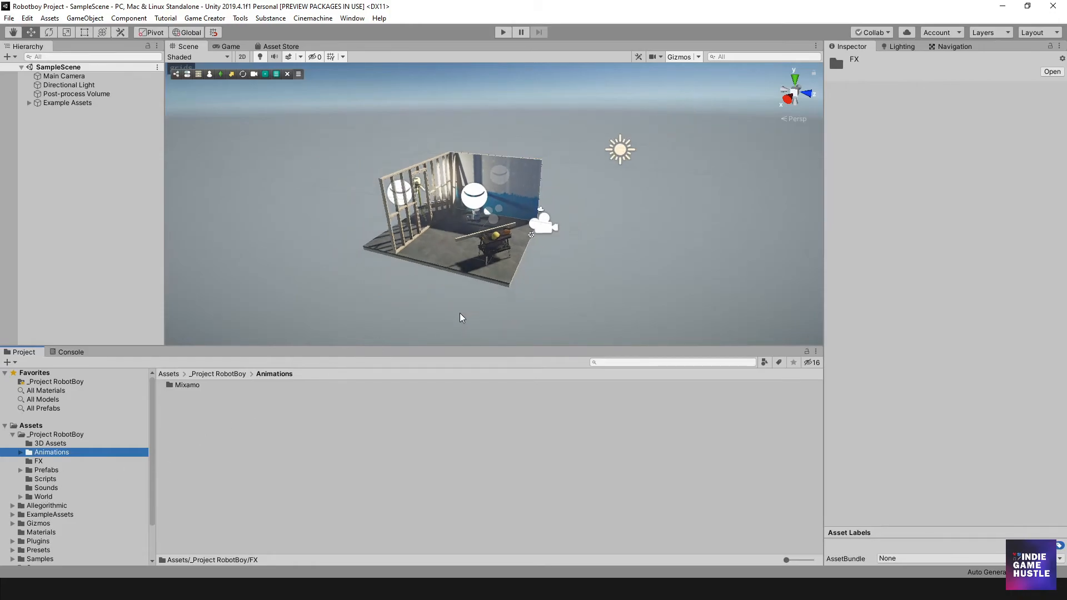
{"action": "scroll", "coordinate": [432, 257], "scroll_direction": "up", "scroll_amount": 3}
{"action": "left_click_drag", "start_coordinate": [359, 248], "coordinate": [429, 236], "text": "alt"}
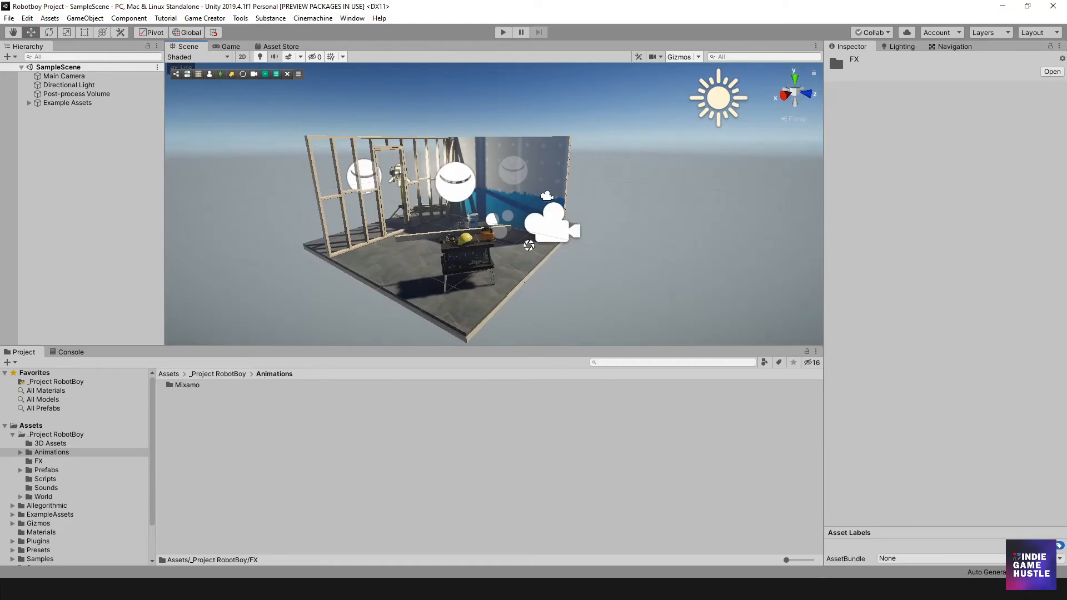
{"action": "left_click", "coordinate": [43, 435]}
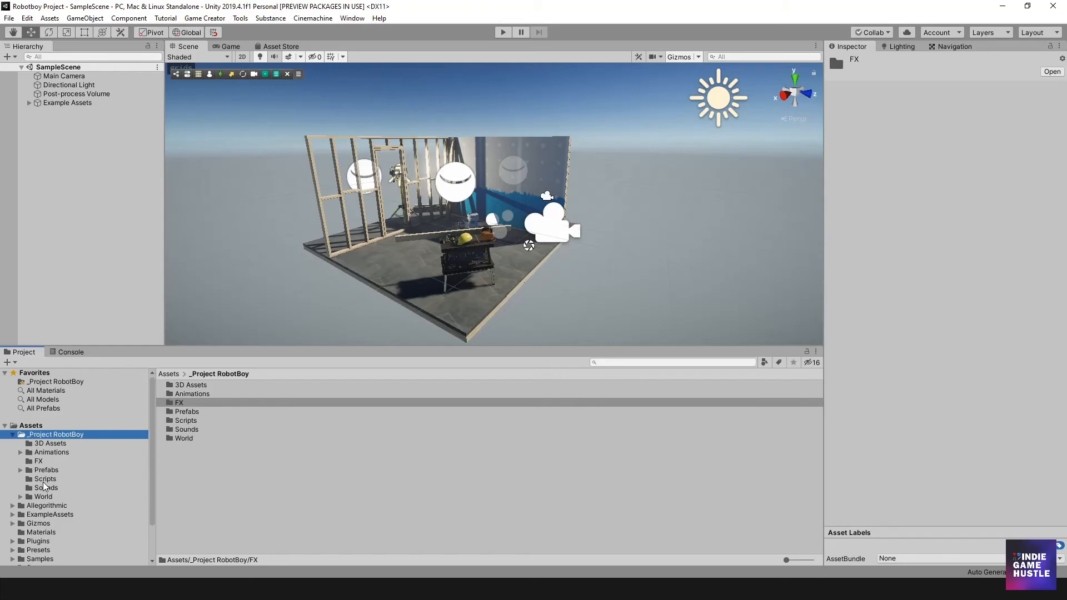
{"action": "left_click", "coordinate": [54, 445]}
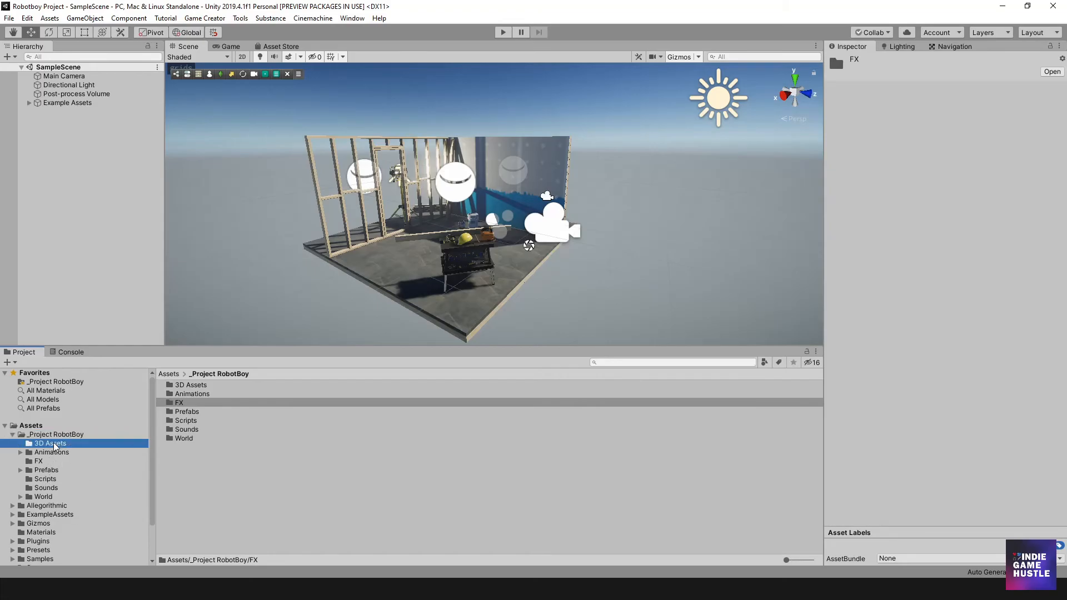
{"action": "left_click", "coordinate": [53, 453]}
{"action": "left_click", "coordinate": [21, 453]}
{"action": "left_click", "coordinate": [22, 454]}
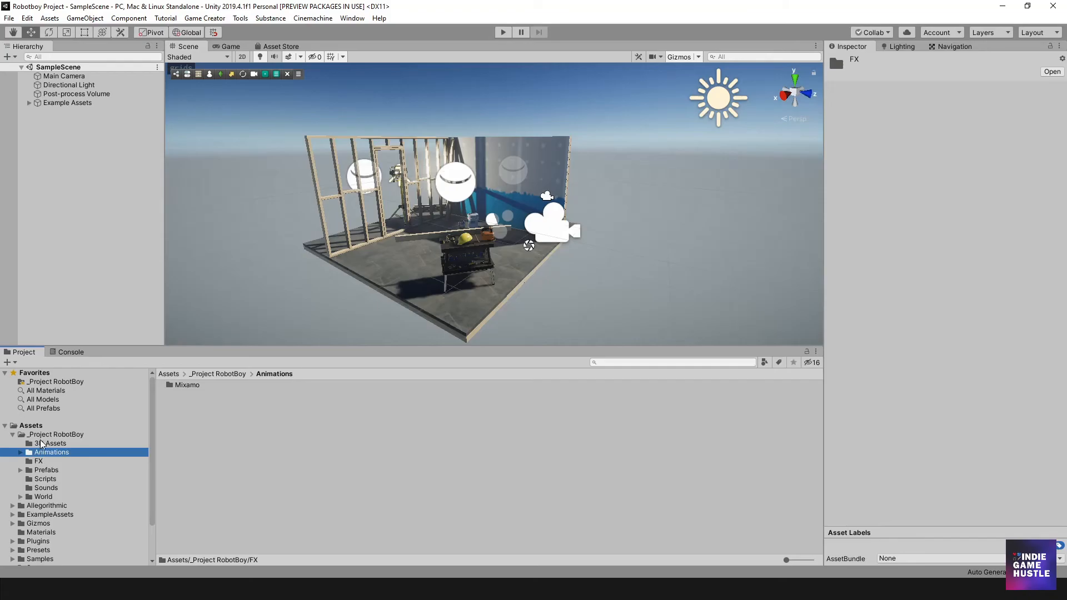
{"action": "left_click", "coordinate": [37, 426]}
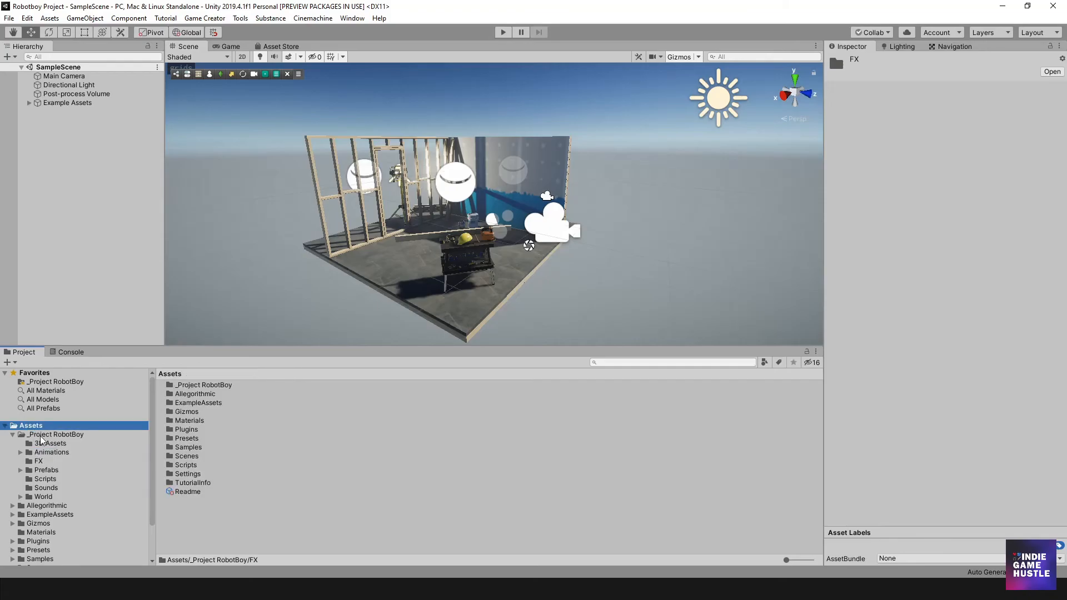